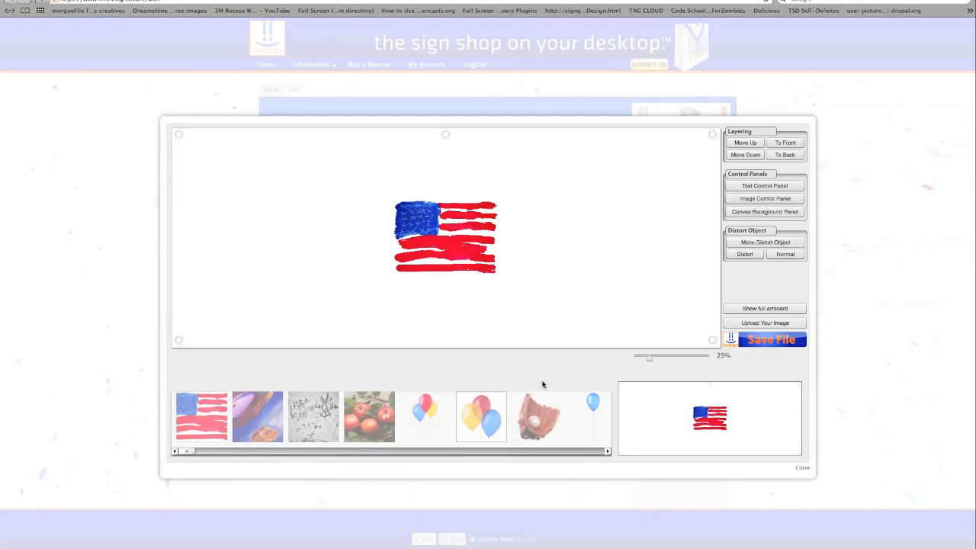
Move the flag image to the canvas's upper-left corner and enlarge it to fill the whole banner.
click(440, 245)
drag(441, 245, 218, 165)
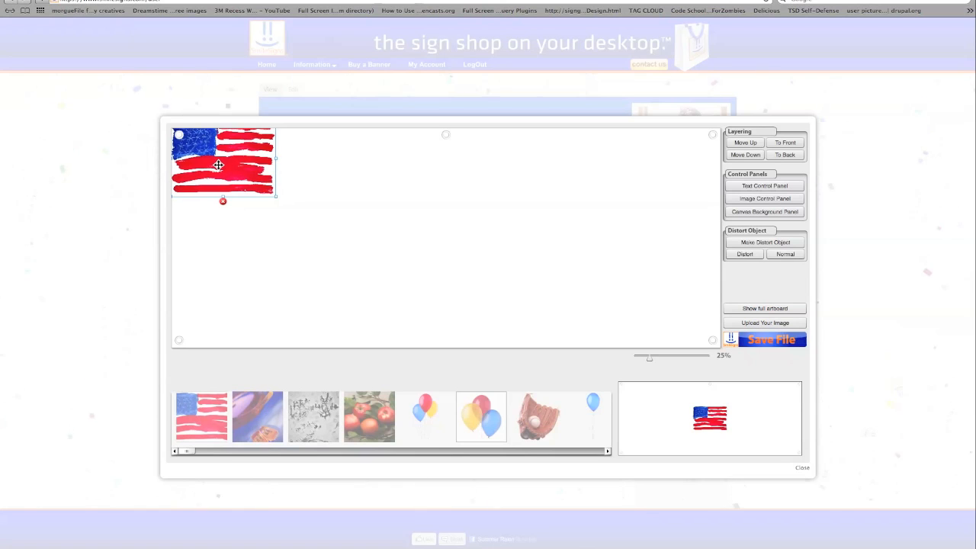
drag(276, 196, 729, 364)
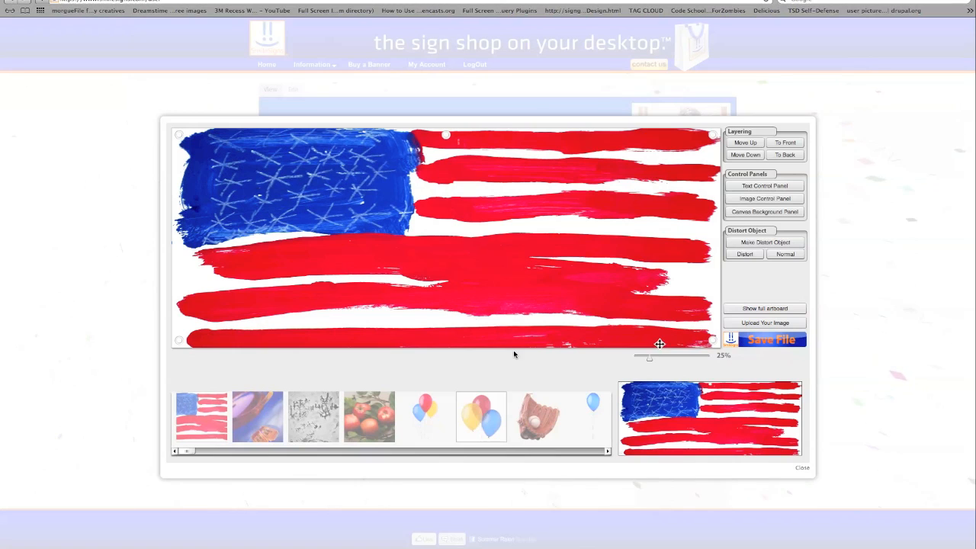
Add the baseball glove image, tilt it clockwise and place it in the banner's lower-left corner.
click(528, 421)
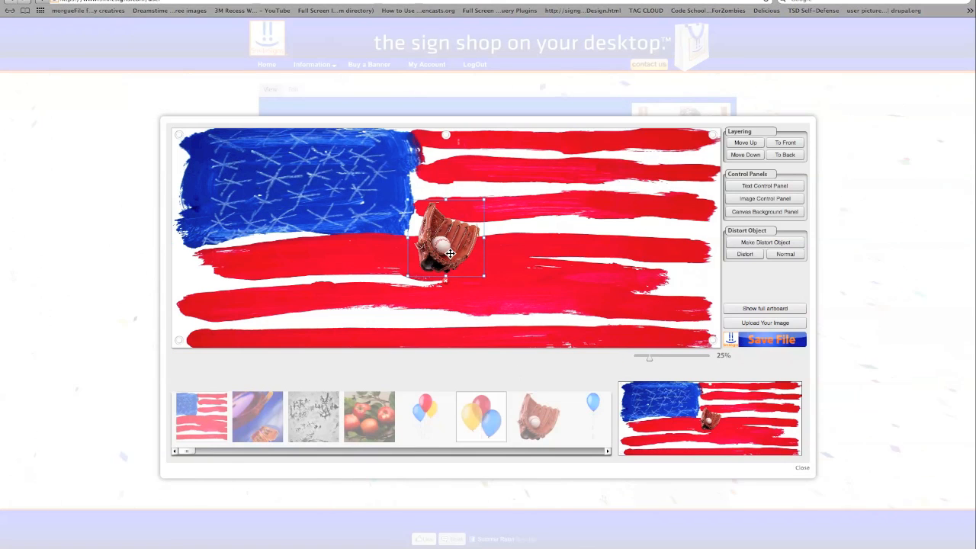
drag(490, 195, 503, 227)
drag(445, 240, 219, 311)
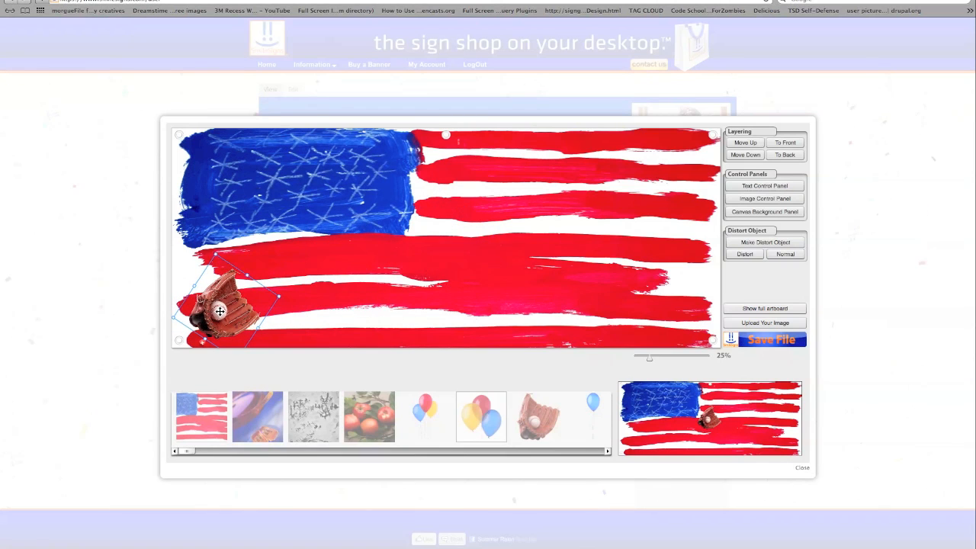
Enlarge the glove to nearly the banner's height and position it fully visible at the left end.
drag(277, 296, 484, 285)
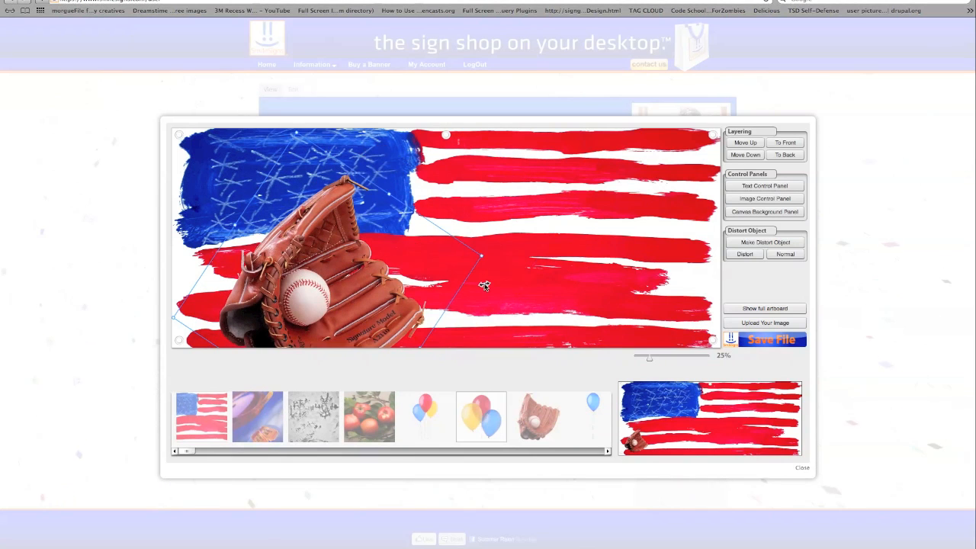
drag(336, 296, 311, 259)
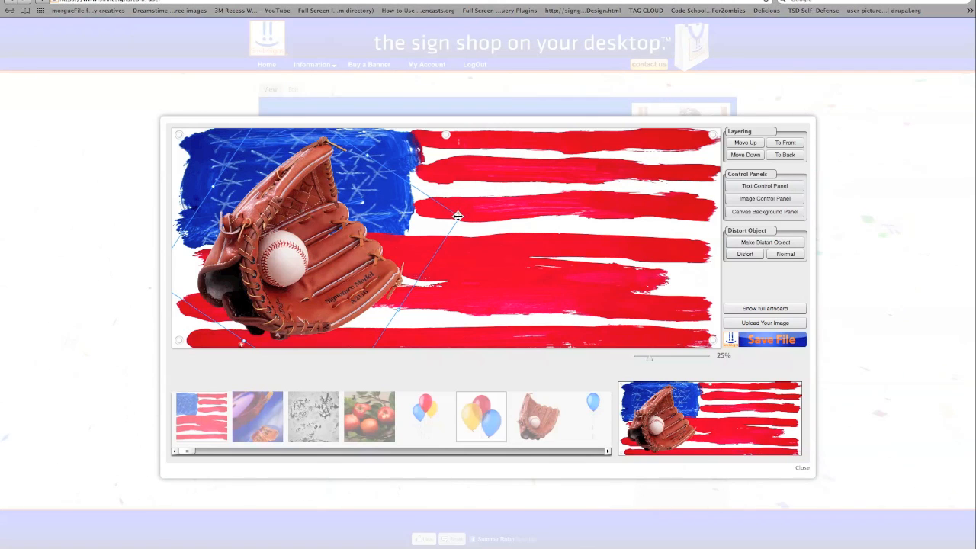
drag(458, 217, 431, 226)
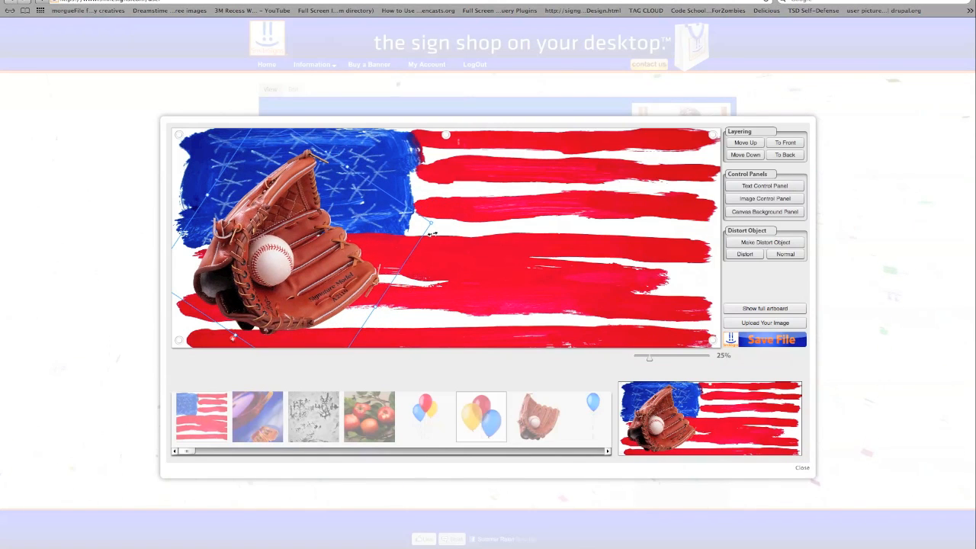
drag(259, 278, 260, 284)
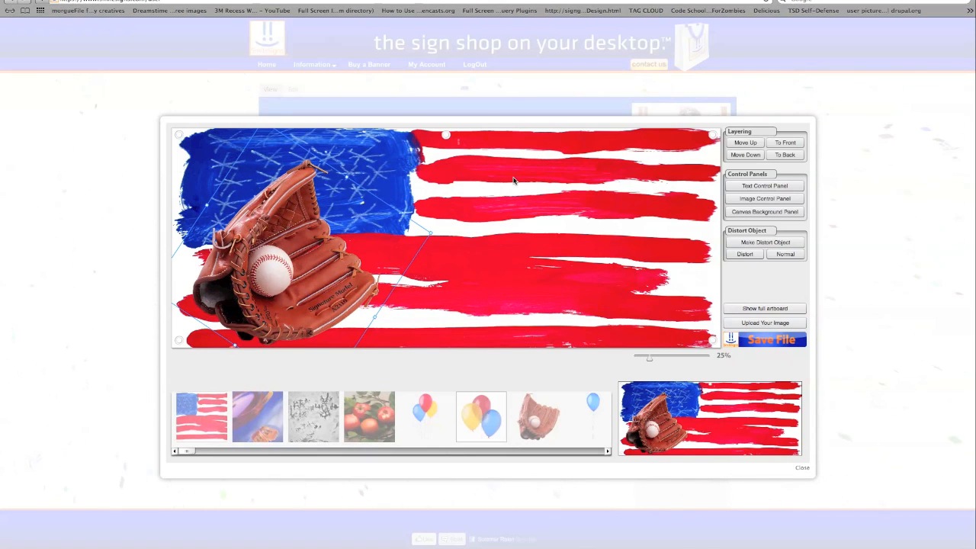
Add the baseball image at the banner's upper-right corner, enlarging it and rotating it clockwise.
drag(189, 451, 361, 451)
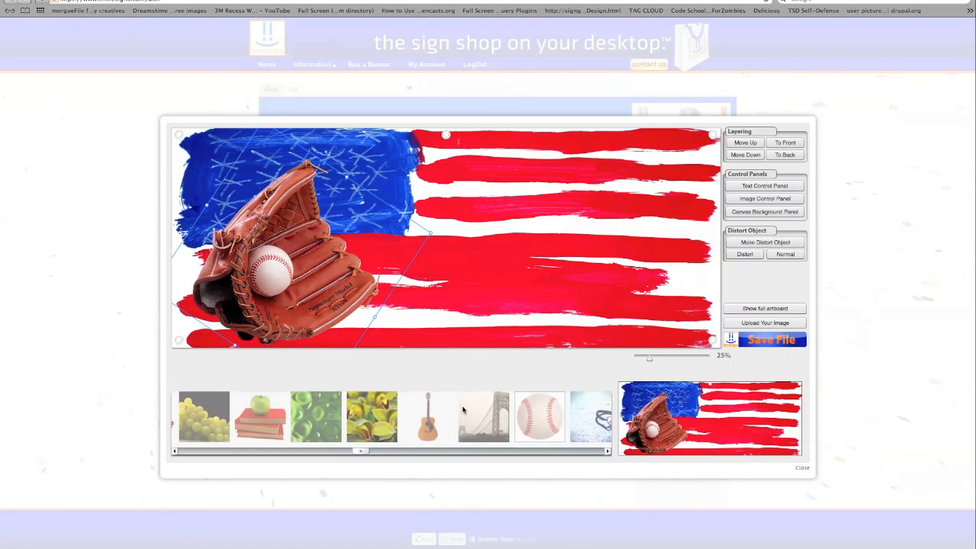
click(536, 426)
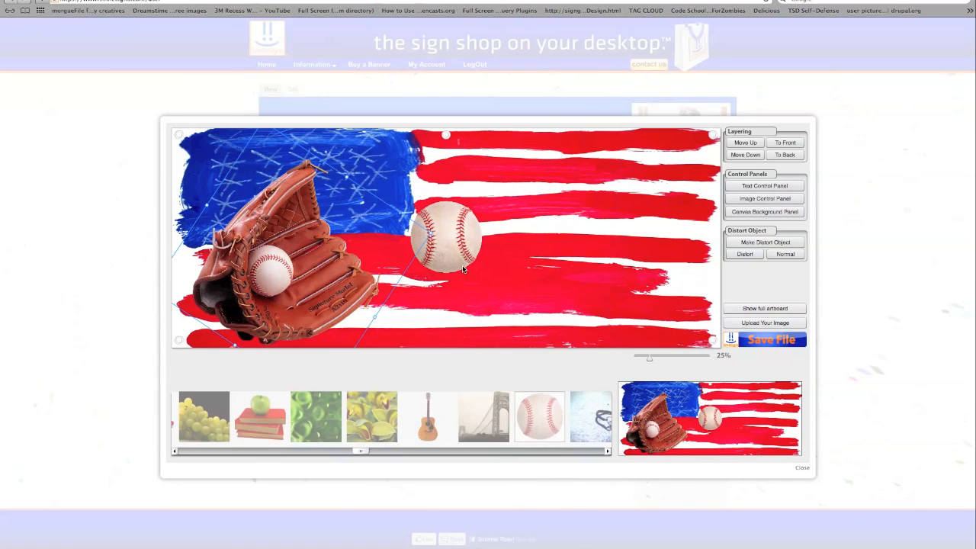
drag(459, 252, 683, 186)
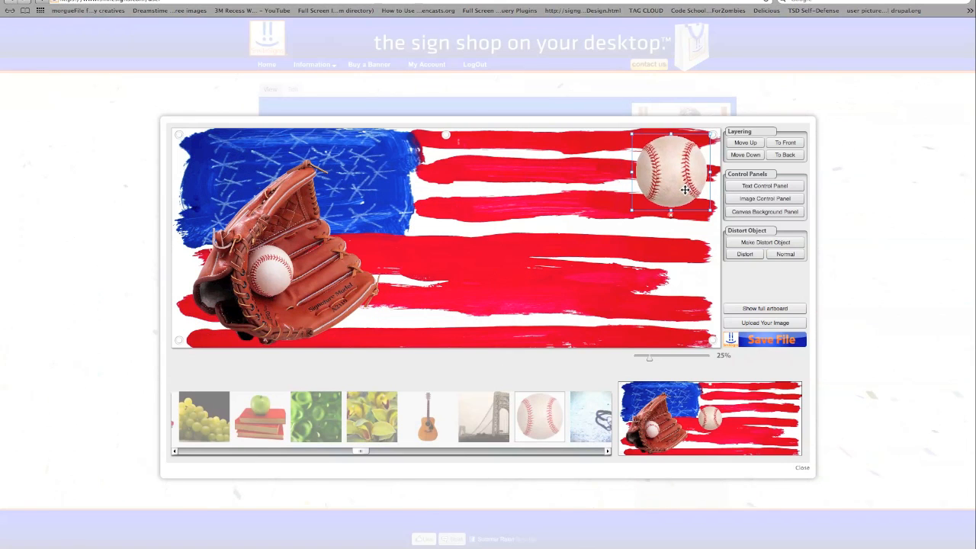
drag(628, 211, 513, 158)
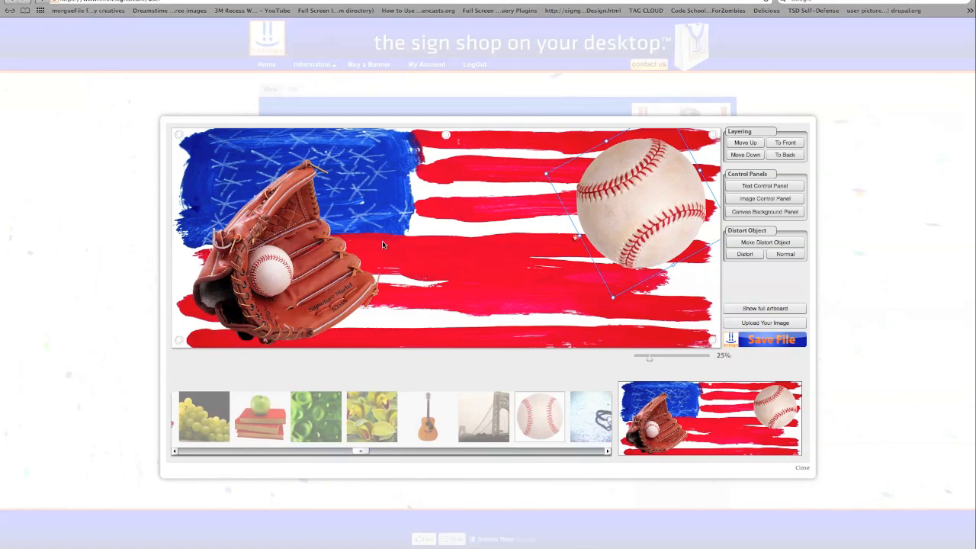
Give the glove a drop shadow with distance 31, blur 14 and angle 26.
click(302, 251)
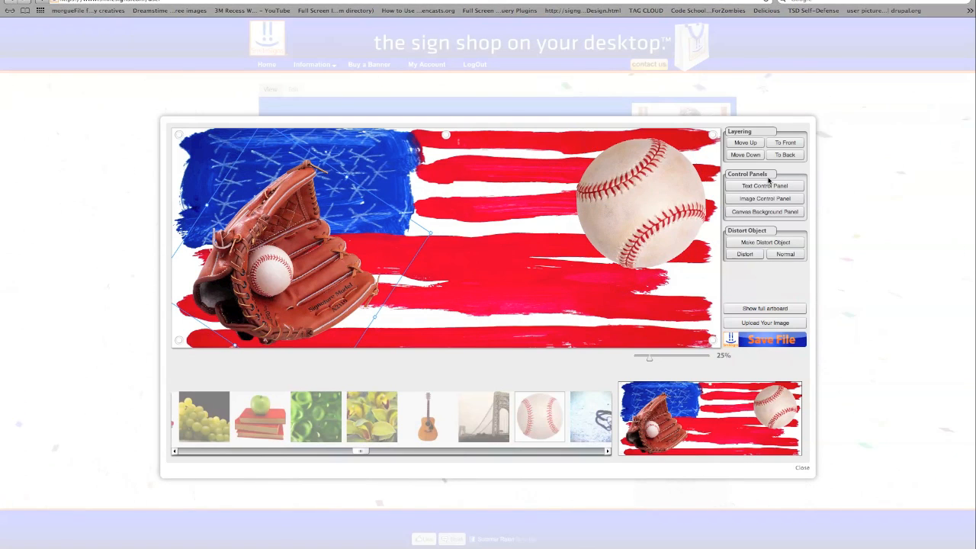
click(786, 199)
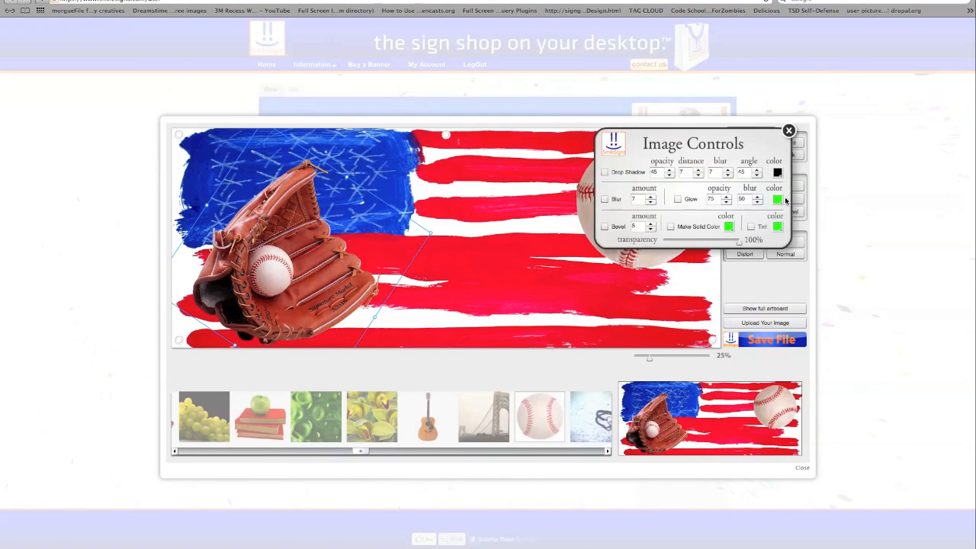
click(624, 173)
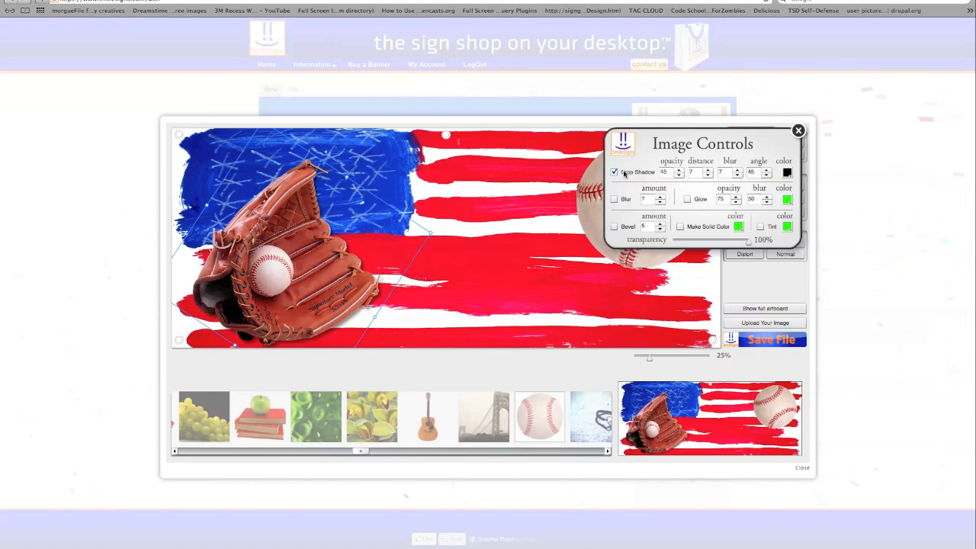
click(708, 170)
click(709, 170)
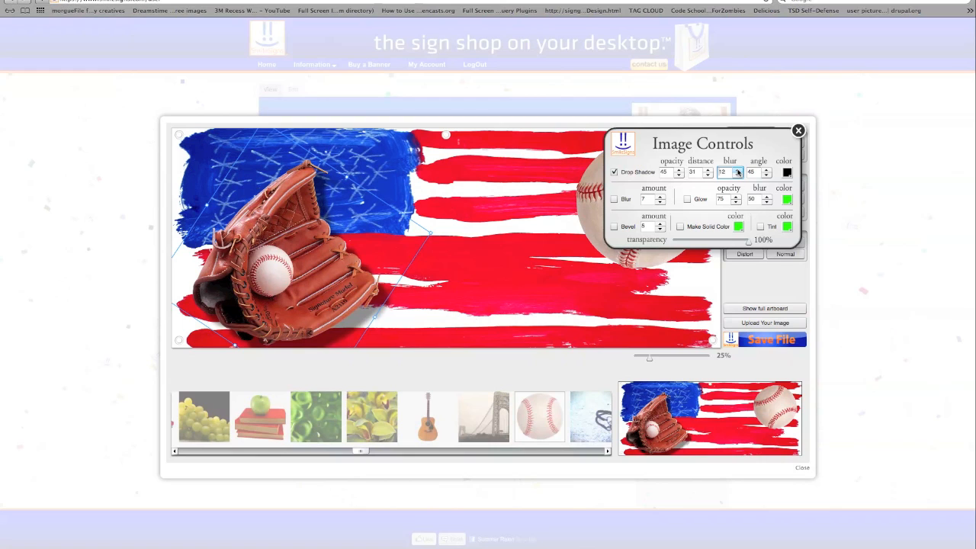
click(767, 170)
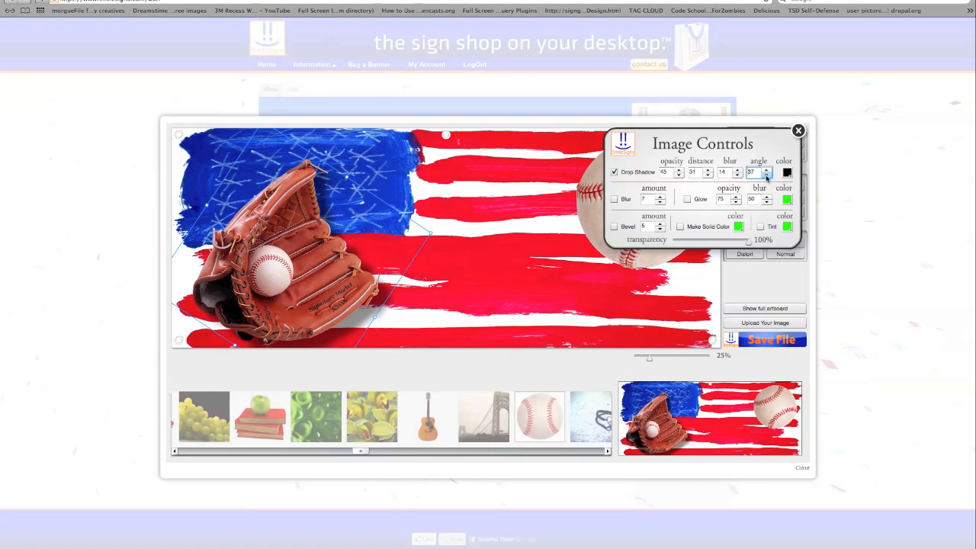
click(767, 176)
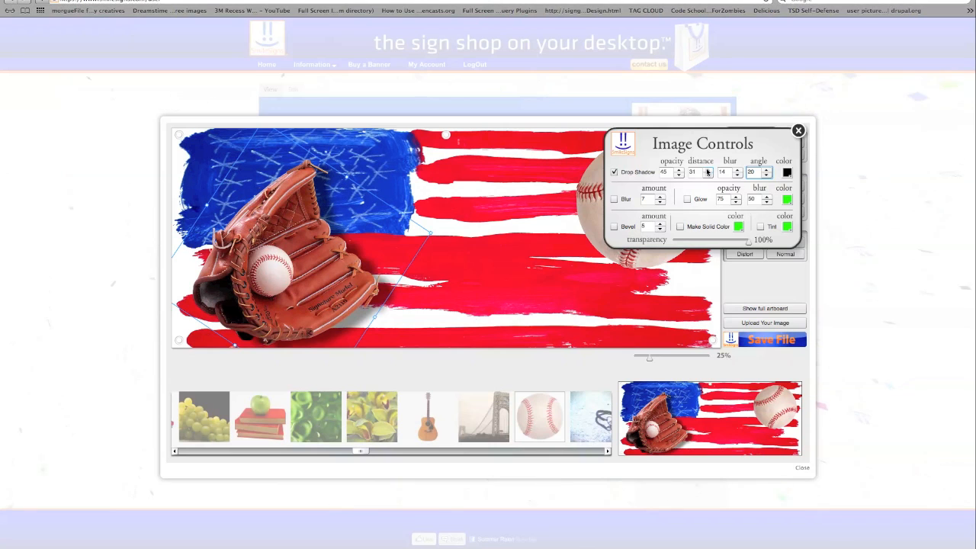
click(767, 170)
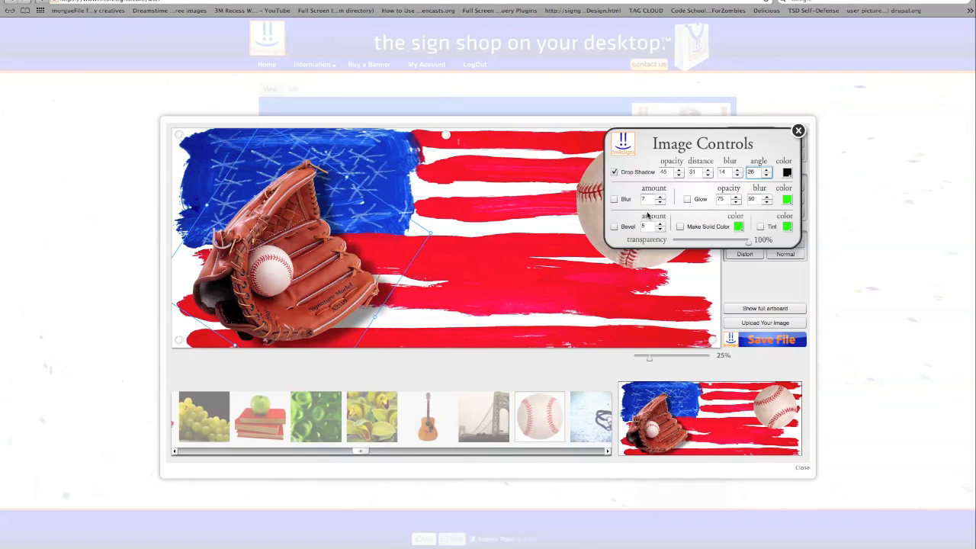
Apply a drop shadow to the baseball and move it to the banner's upper center.
click(585, 209)
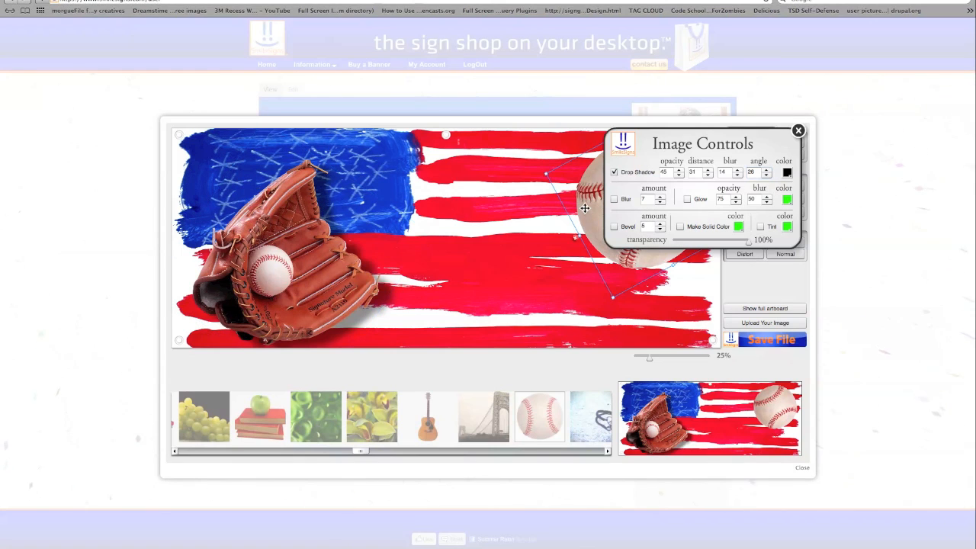
click(614, 173)
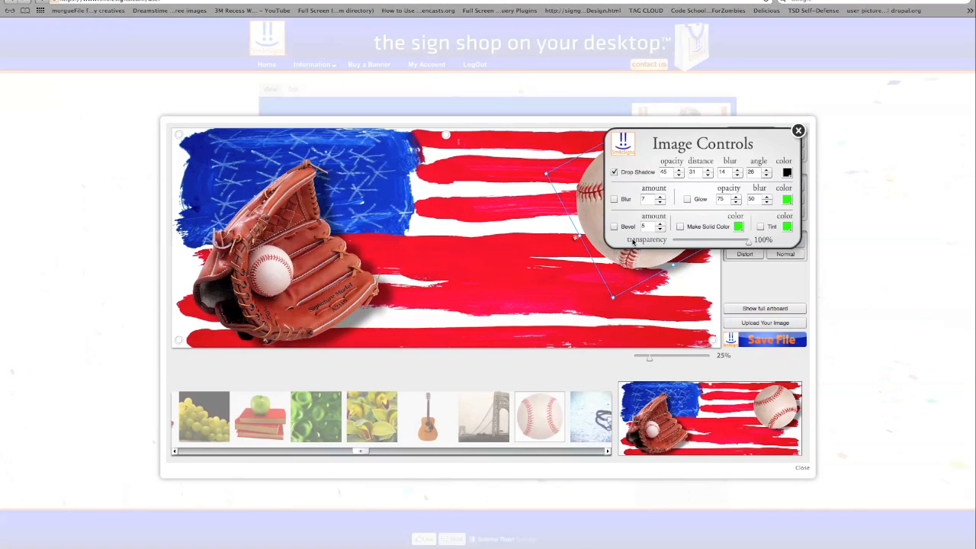
drag(592, 209, 418, 209)
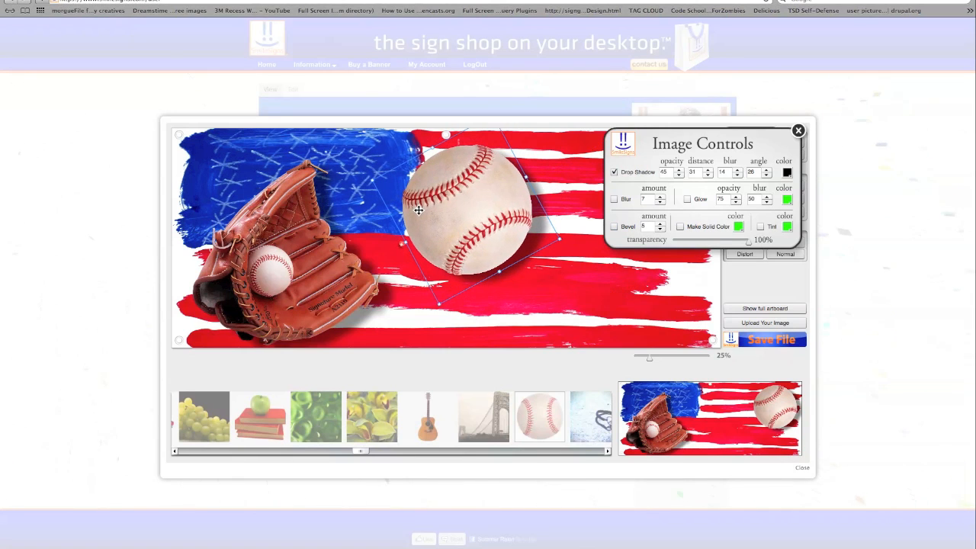
Try a tint on the baseball, changing its color from green to red, and remove the tint.
click(765, 227)
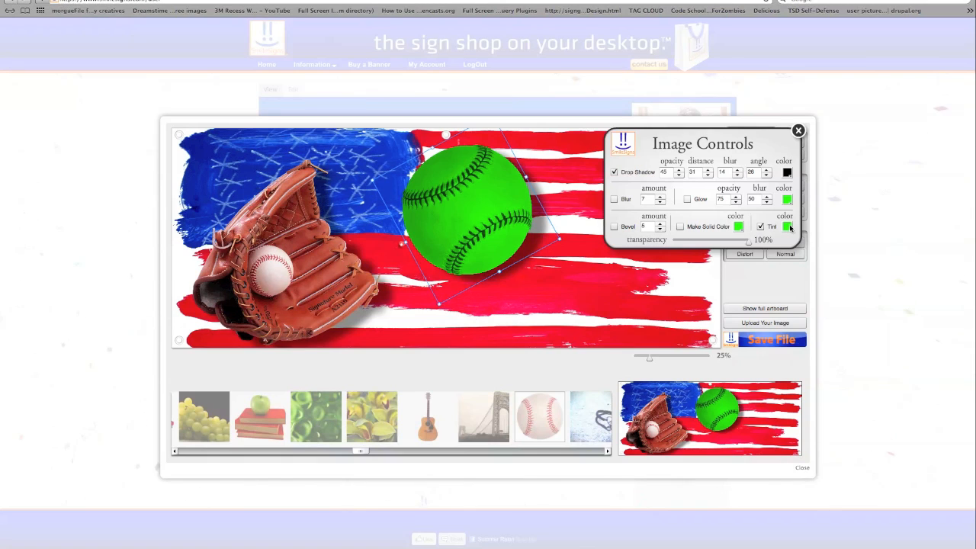
click(788, 227)
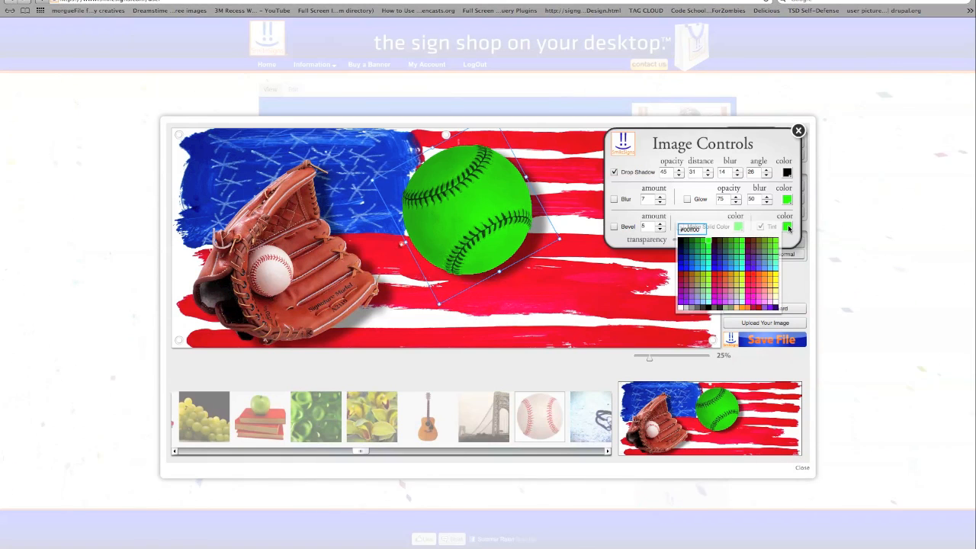
click(747, 277)
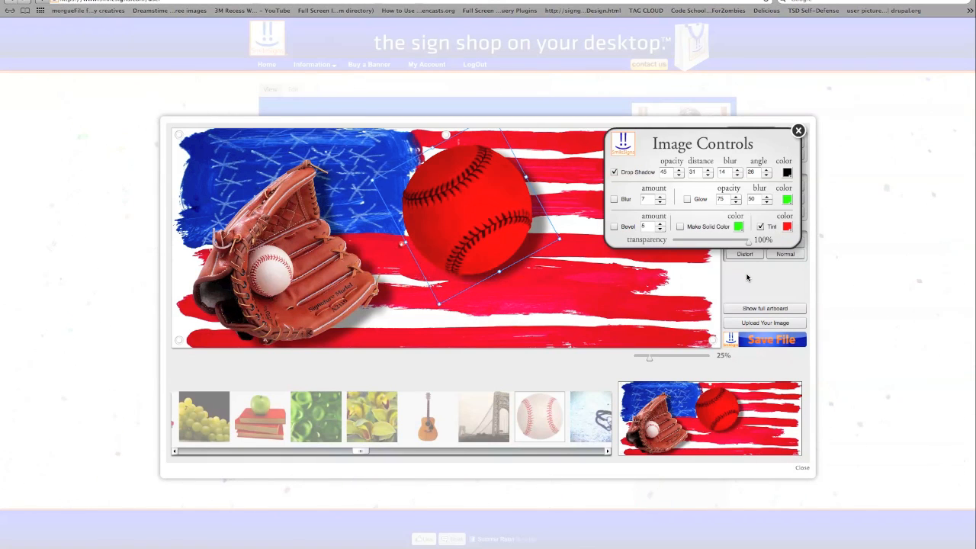
click(760, 226)
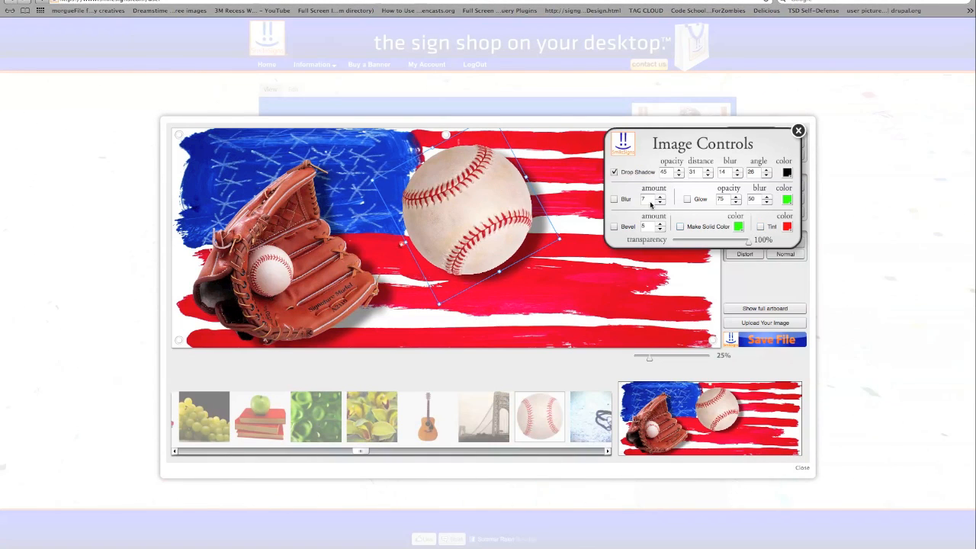
Try blurring the baseball, bringing the amount down to 10, and turn the blur off.
click(614, 199)
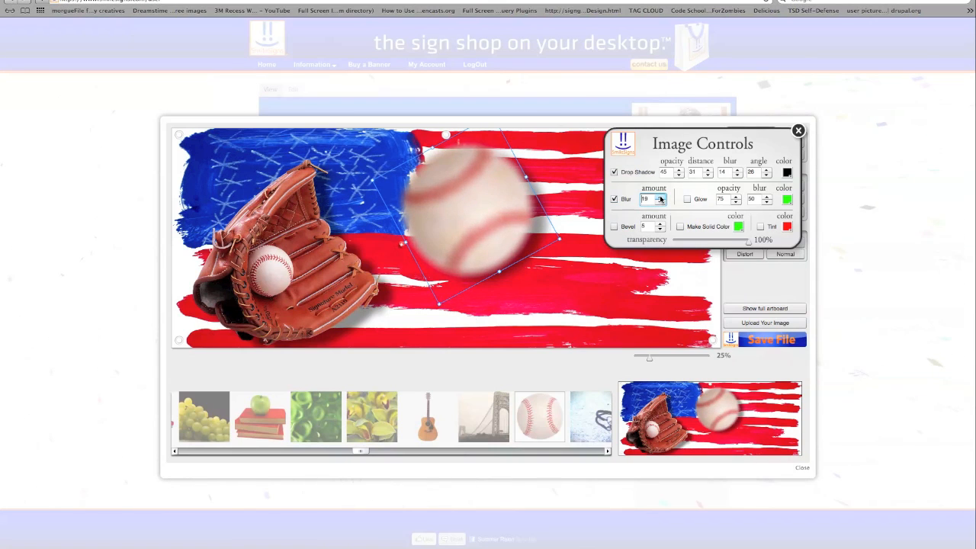
click(660, 203)
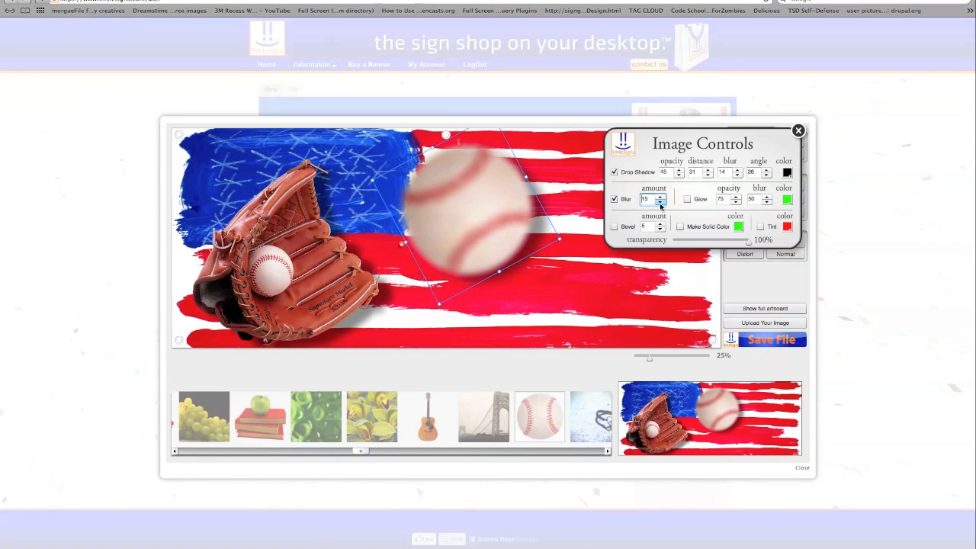
click(615, 198)
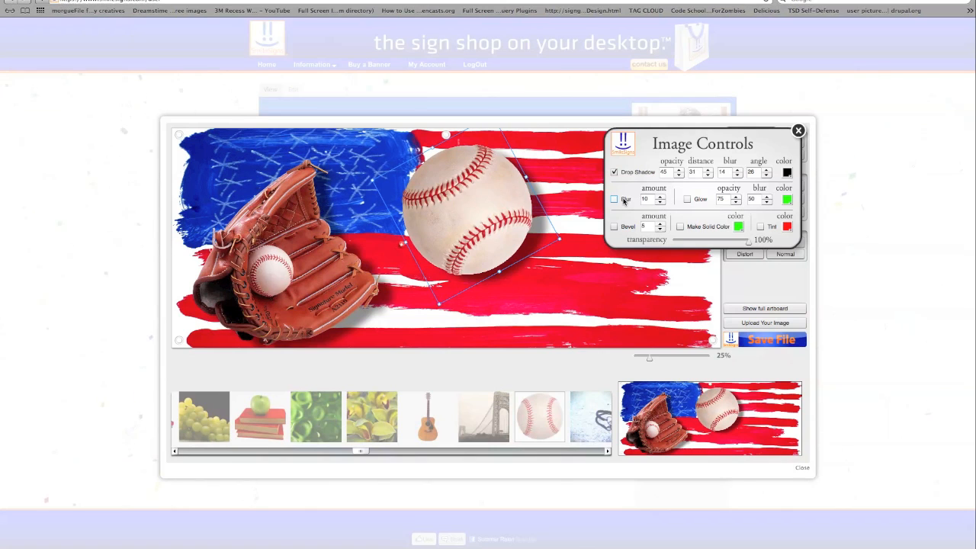
Try blue (#0000ff) for the baseball's drop shadow and change it back to a near-black shade.
click(786, 173)
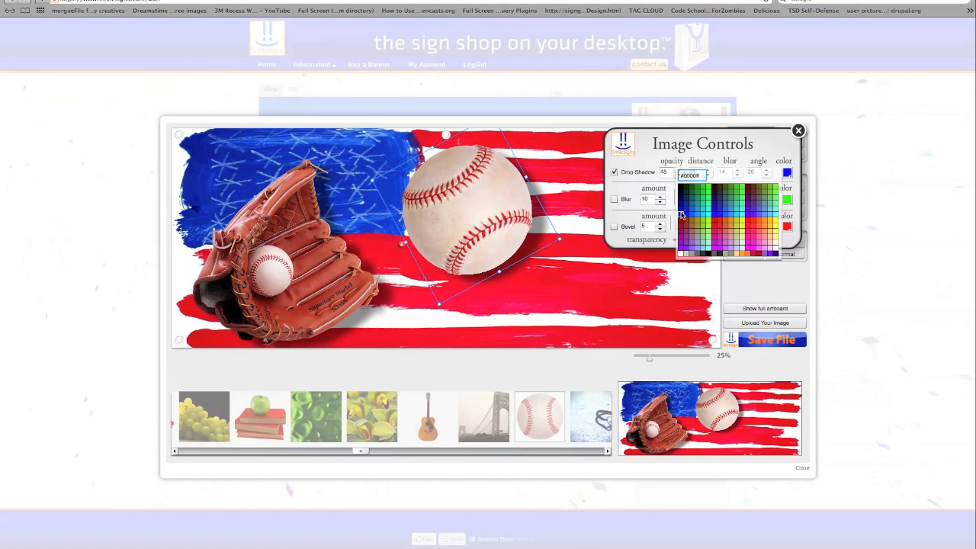
click(680, 216)
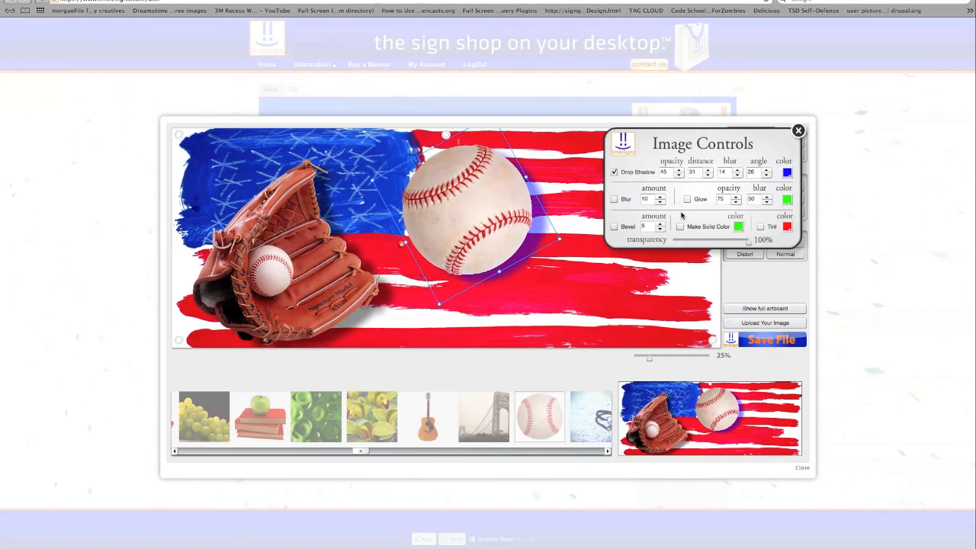
click(787, 173)
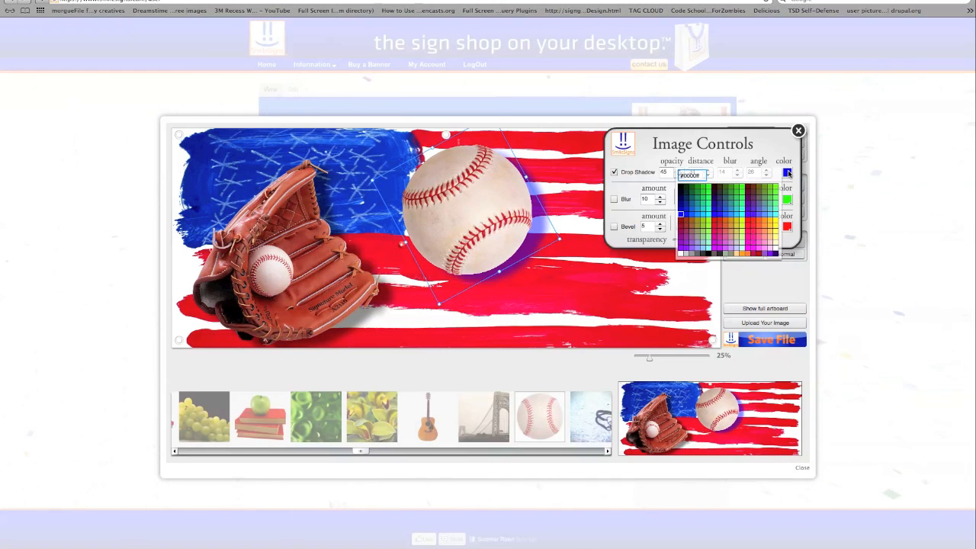
click(681, 194)
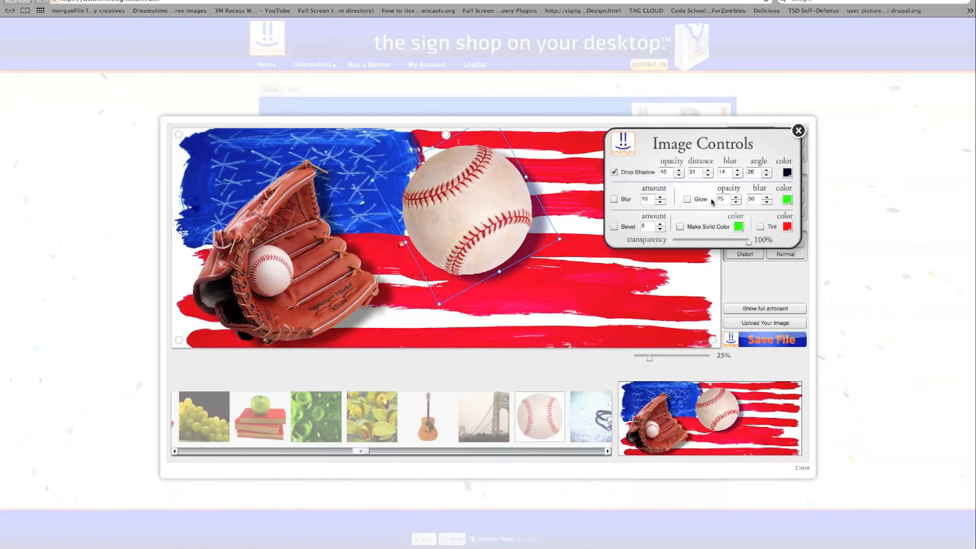
Turn off the baseball's drop shadow, and briefly try its glow and solid-color effects, leaving both off.
click(637, 173)
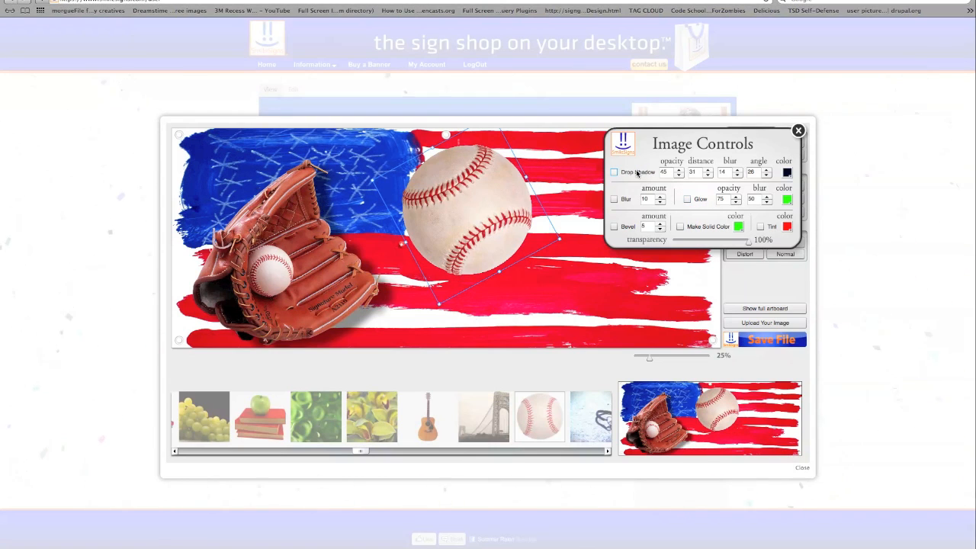
click(696, 199)
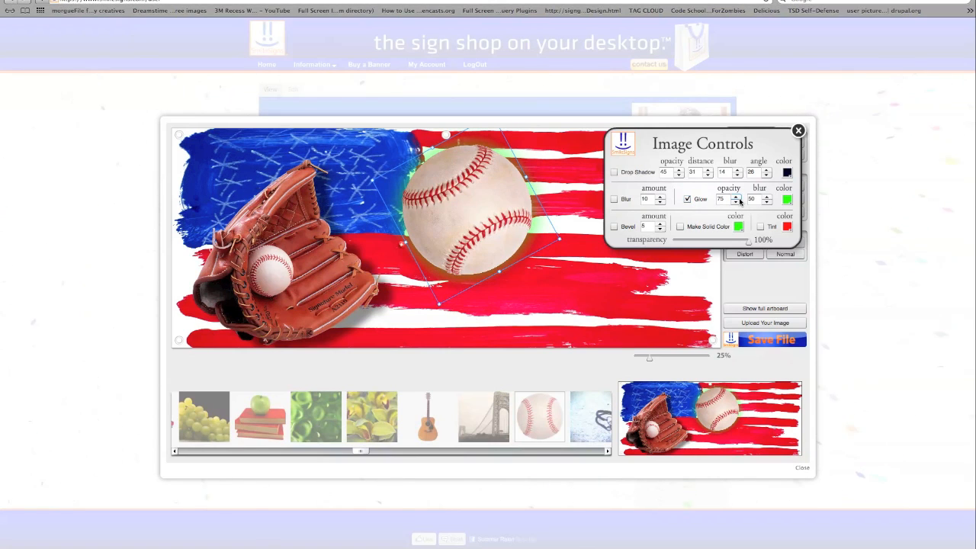
click(698, 200)
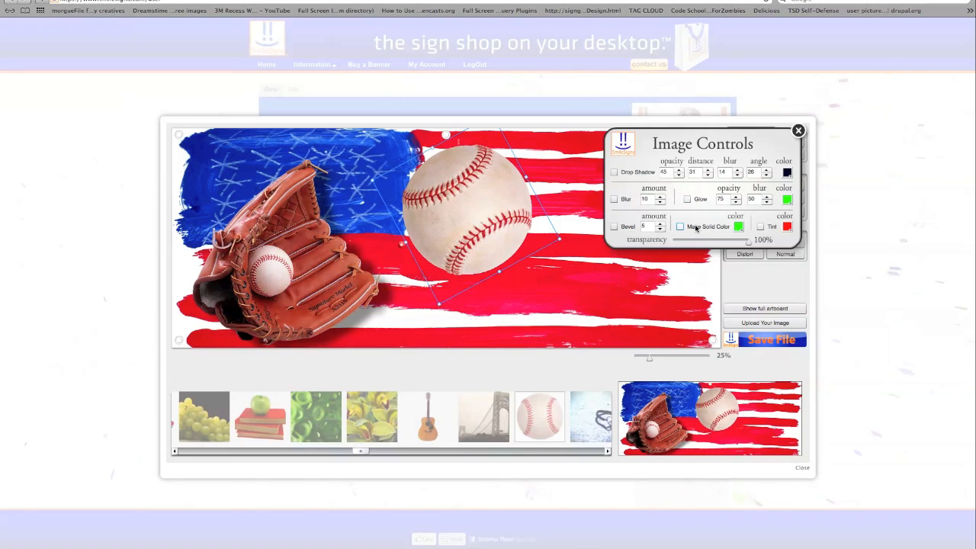
click(695, 227)
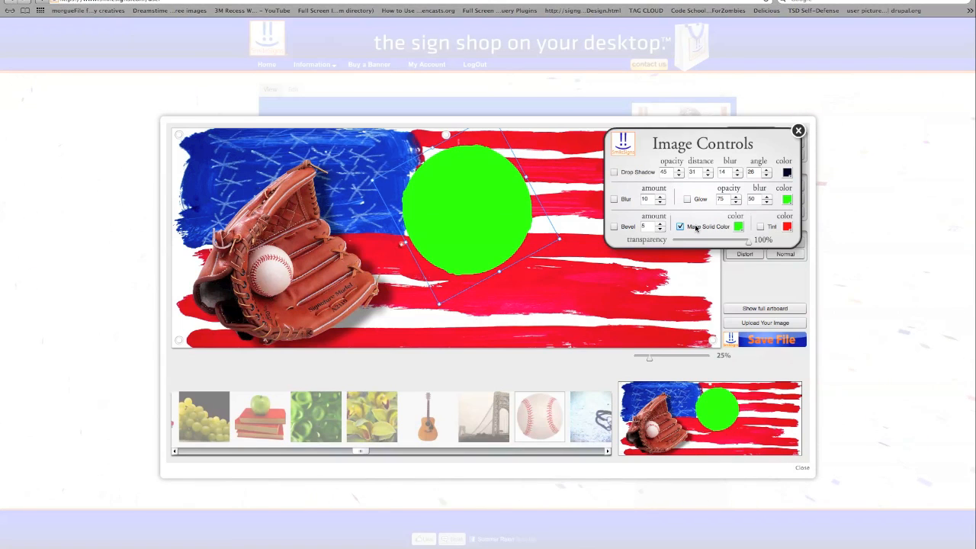
click(695, 227)
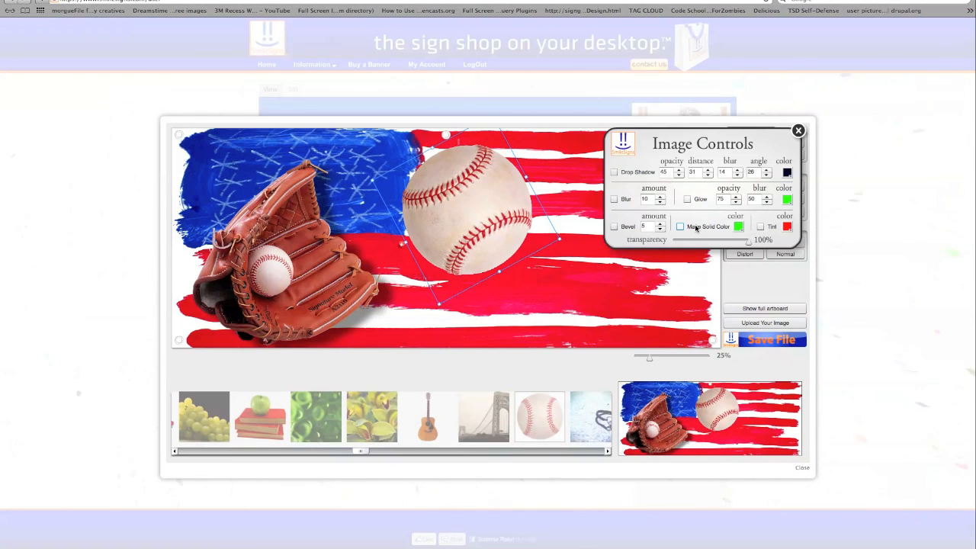
Move the baseball to the banner's upper right corner.
click(799, 131)
drag(472, 209, 649, 196)
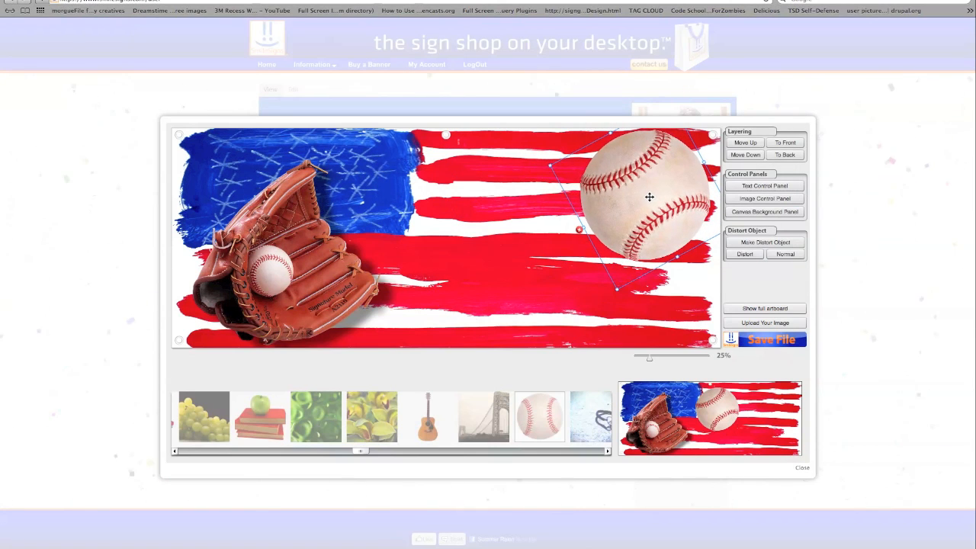
Add a new text object to the banner reading "Good Luck!".
click(756, 186)
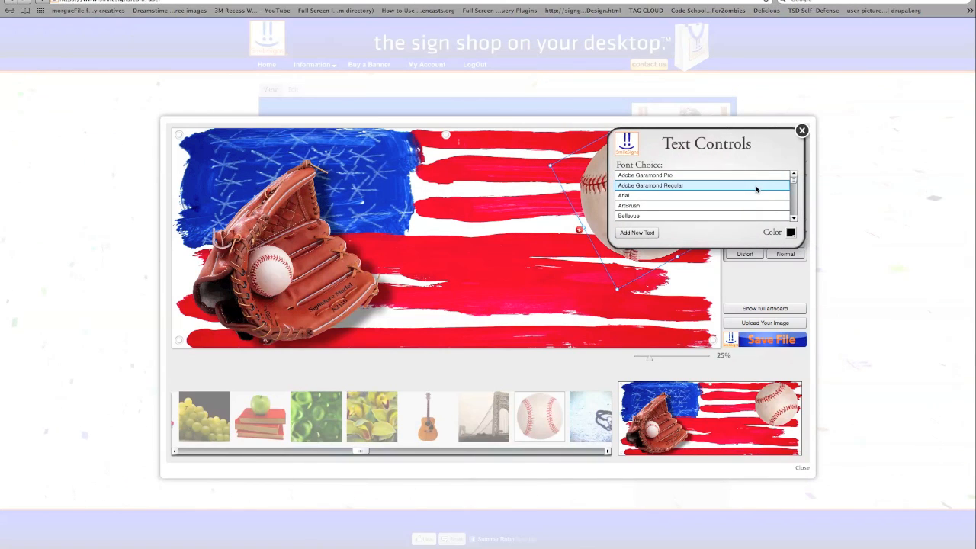
click(633, 232)
click(528, 242)
double_click(529, 241)
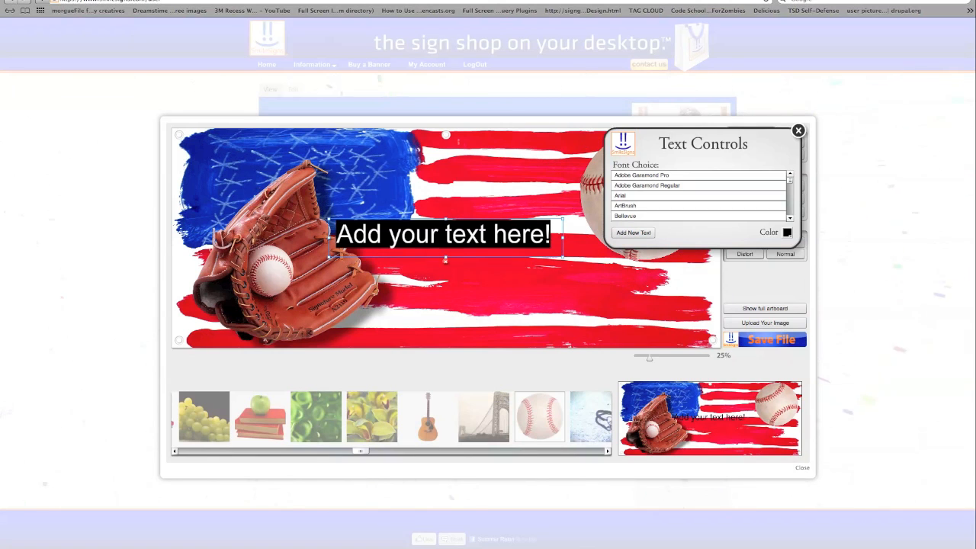
text(Good Luck!)
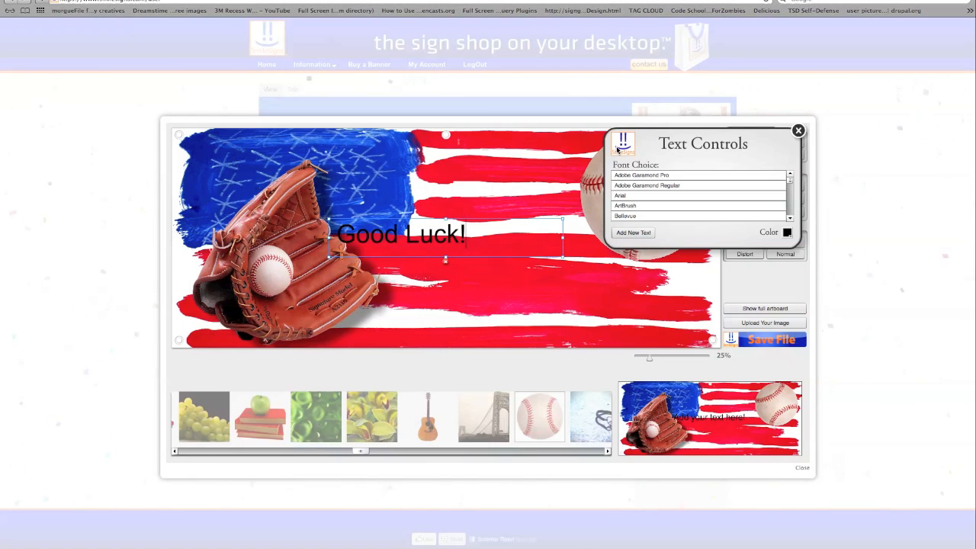
Set the "Good Luck!" text in the Impact font and color it blue (#0000ff).
drag(789, 181, 789, 192)
click(695, 203)
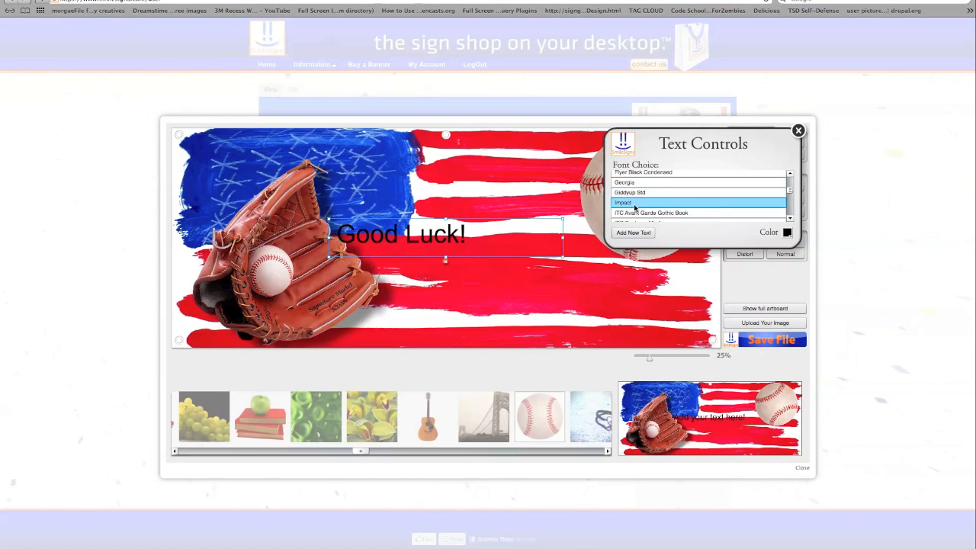
click(786, 232)
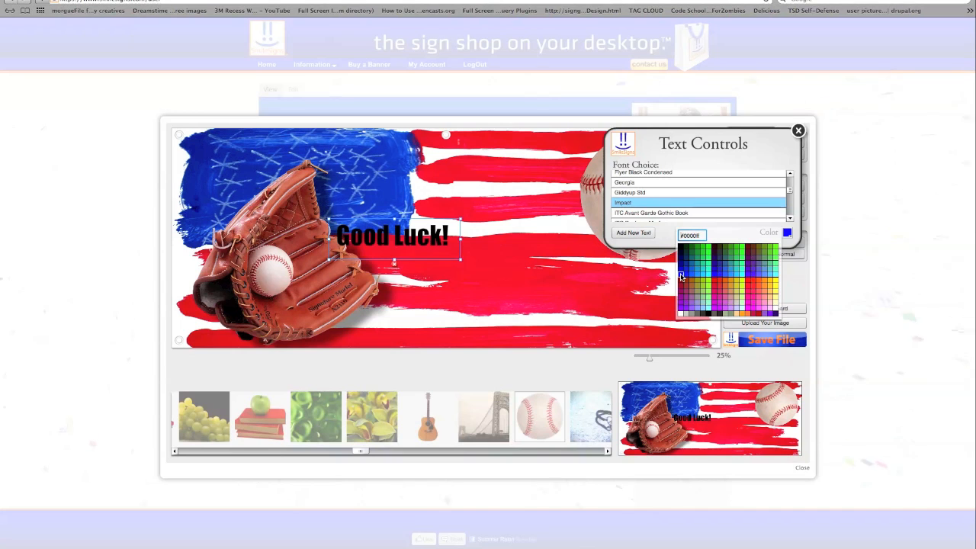
click(682, 279)
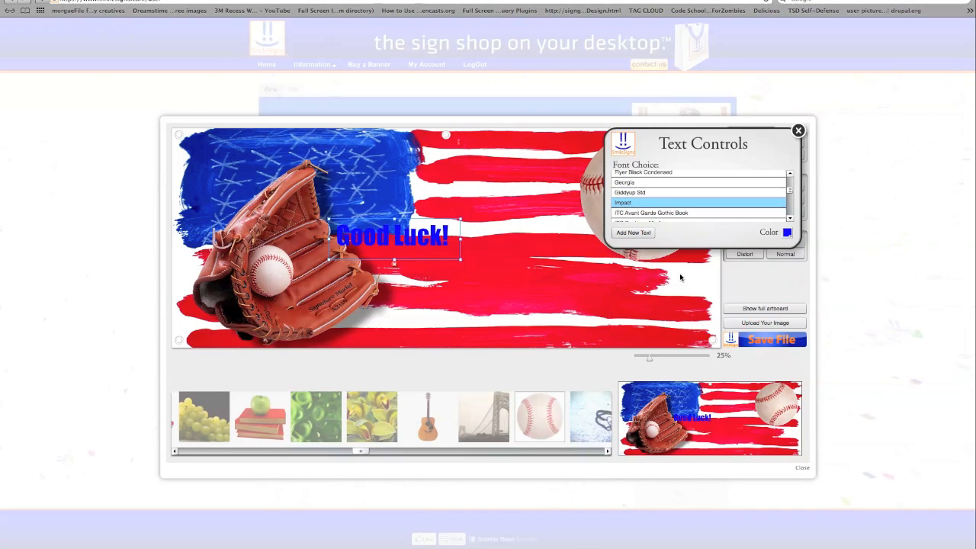
click(798, 131)
Enlarge the "Good Luck!" text to fill the space from the glove to the banner's right edge, just below the baseball.
drag(460, 259, 715, 345)
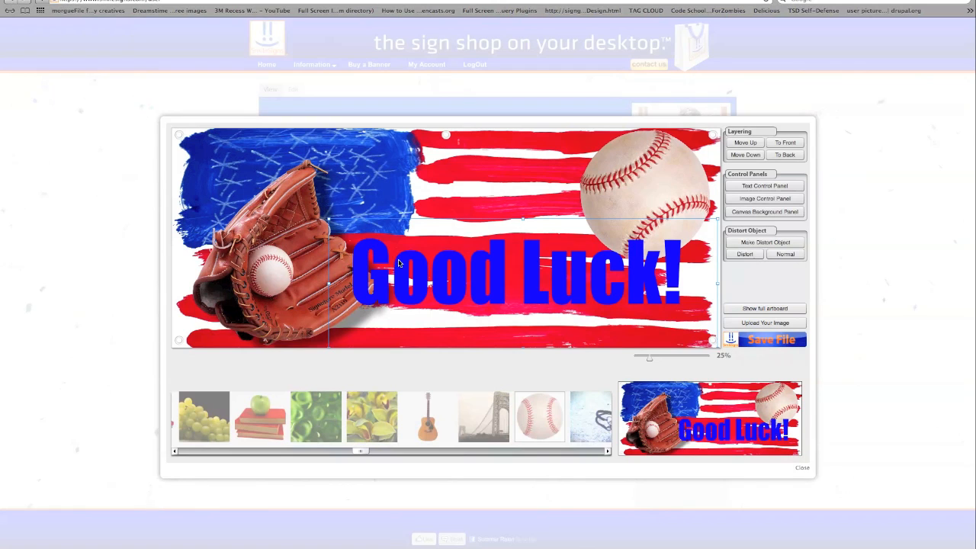
drag(326, 218, 335, 221)
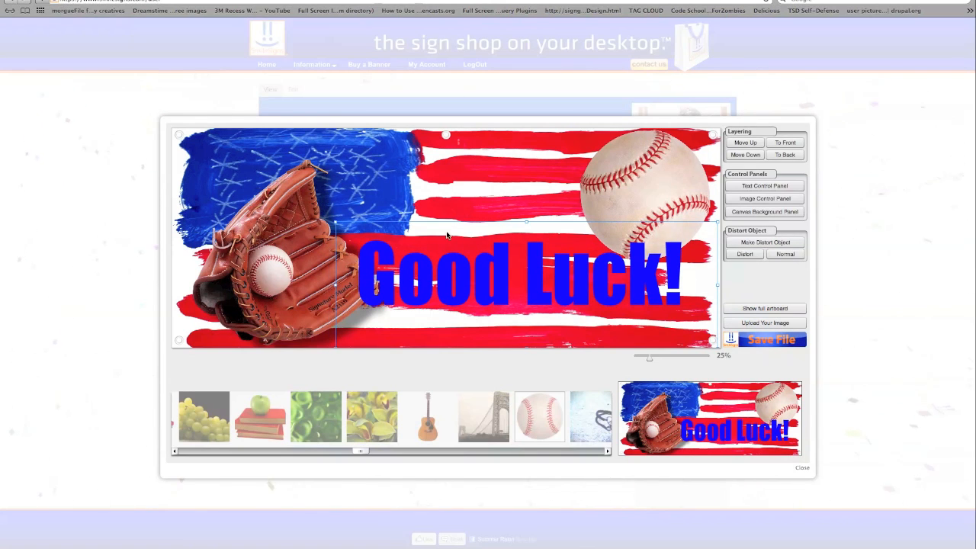
drag(451, 218, 454, 234)
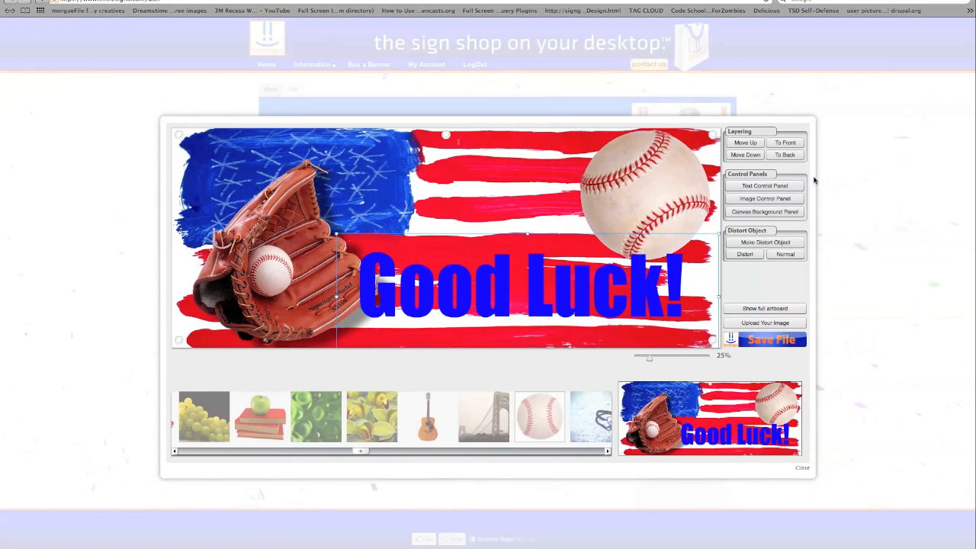
Apply a drop shadow and a bevel with amount 5 to the "Good Luck!" text.
click(765, 198)
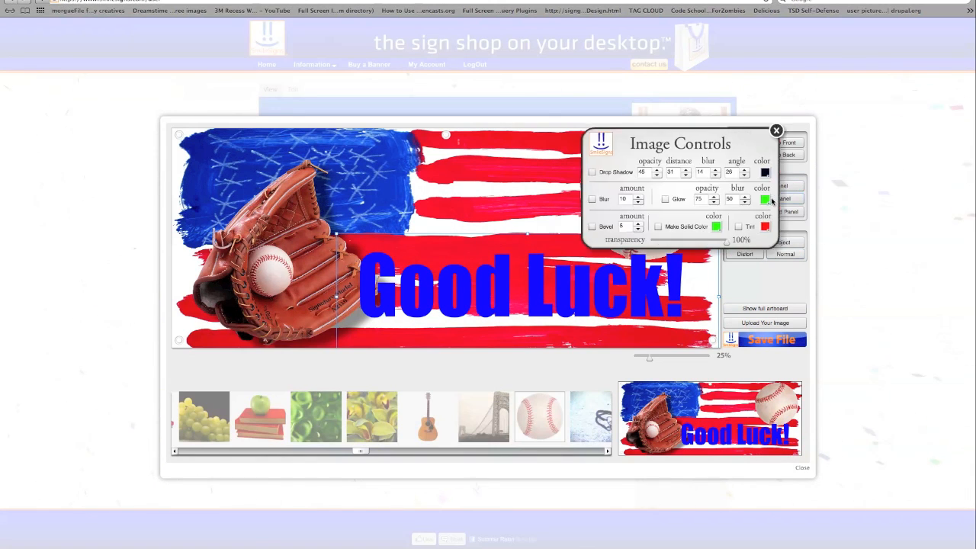
click(635, 174)
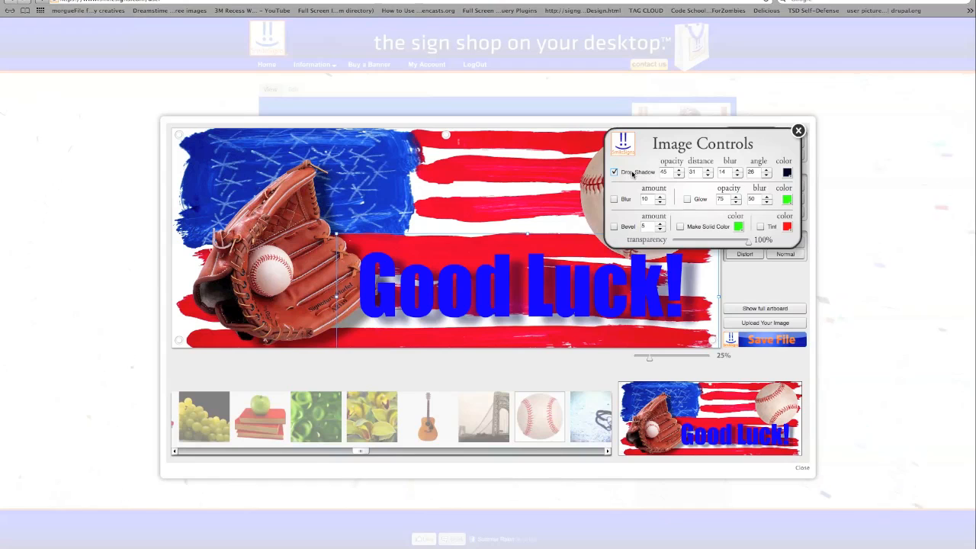
click(615, 227)
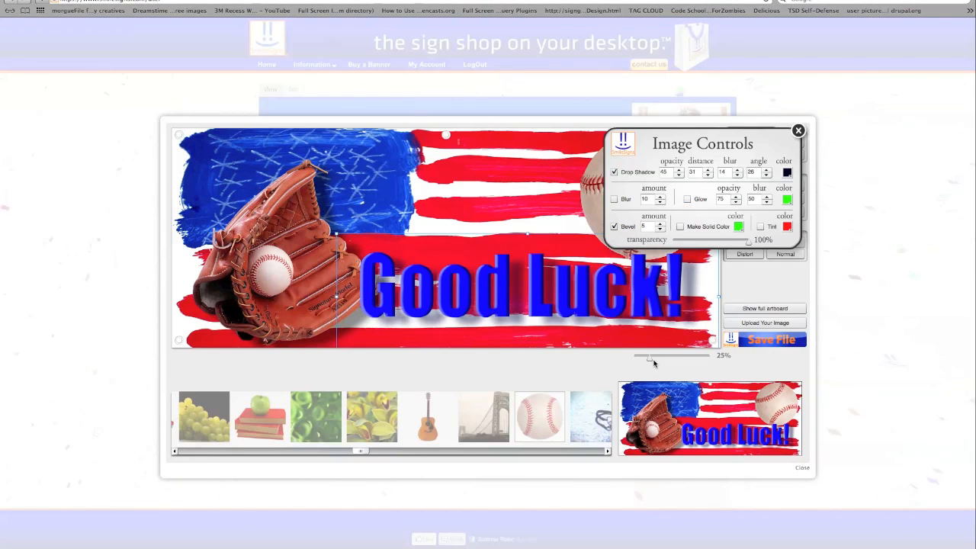
Try lowering the "Good Luck!" text's transparency setting to 30% and restore it to 100%.
key(plus)
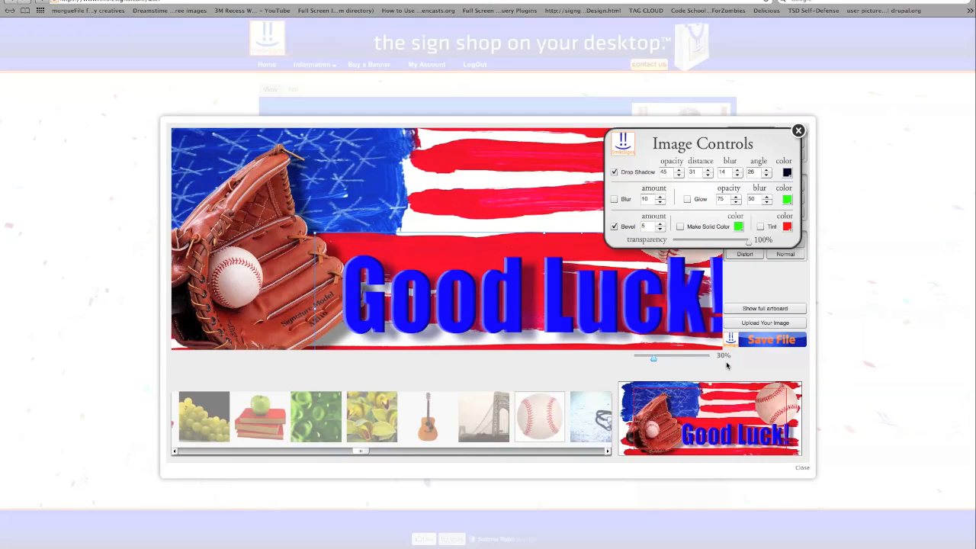
click(696, 361)
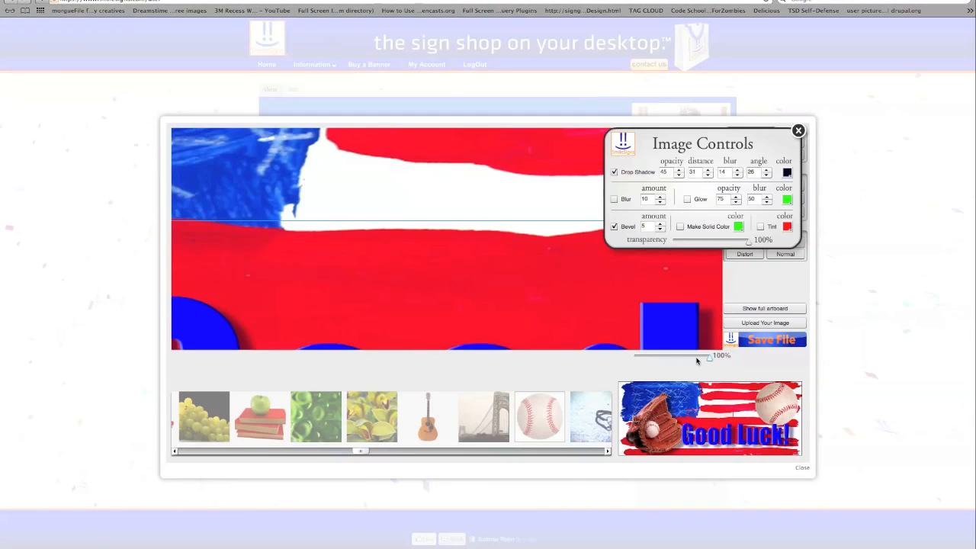
drag(700, 408, 696, 438)
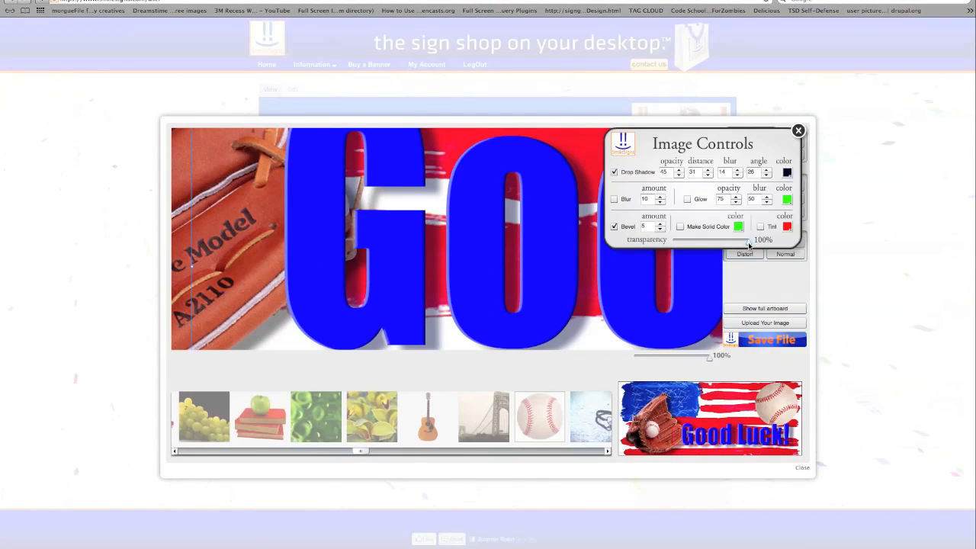
click(708, 241)
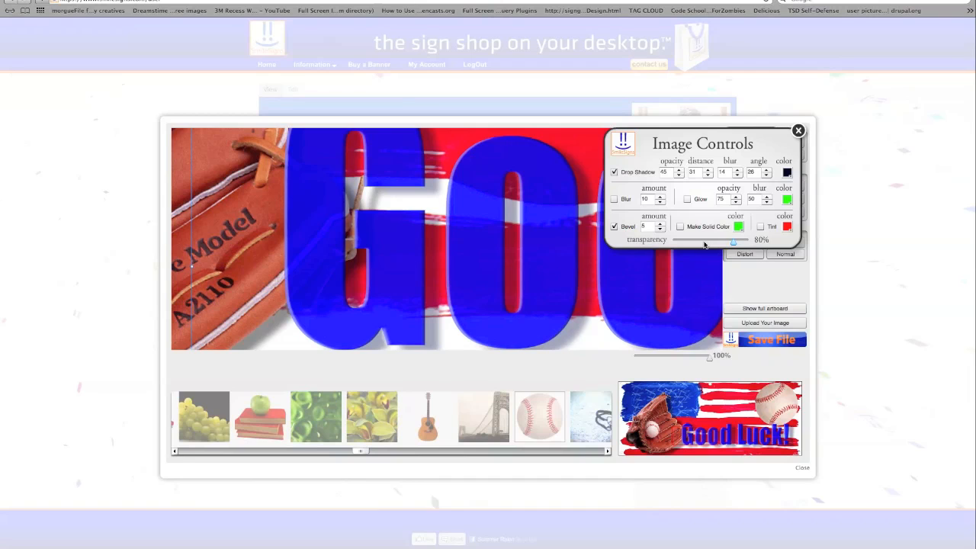
click(702, 242)
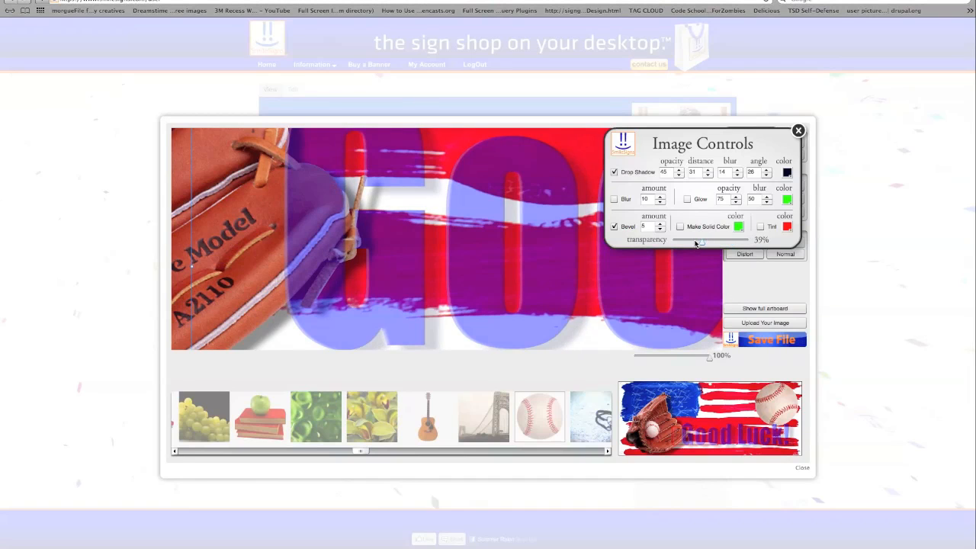
click(696, 243)
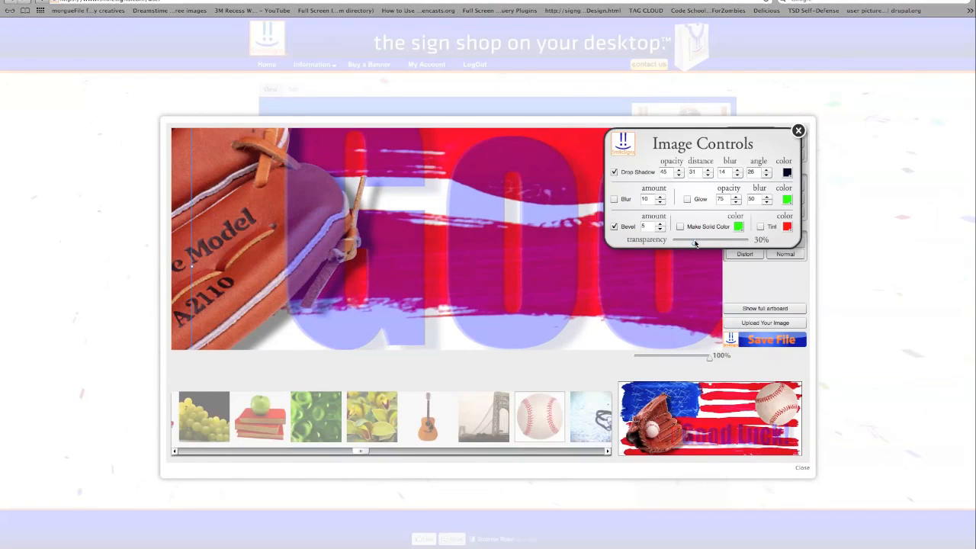
click(731, 244)
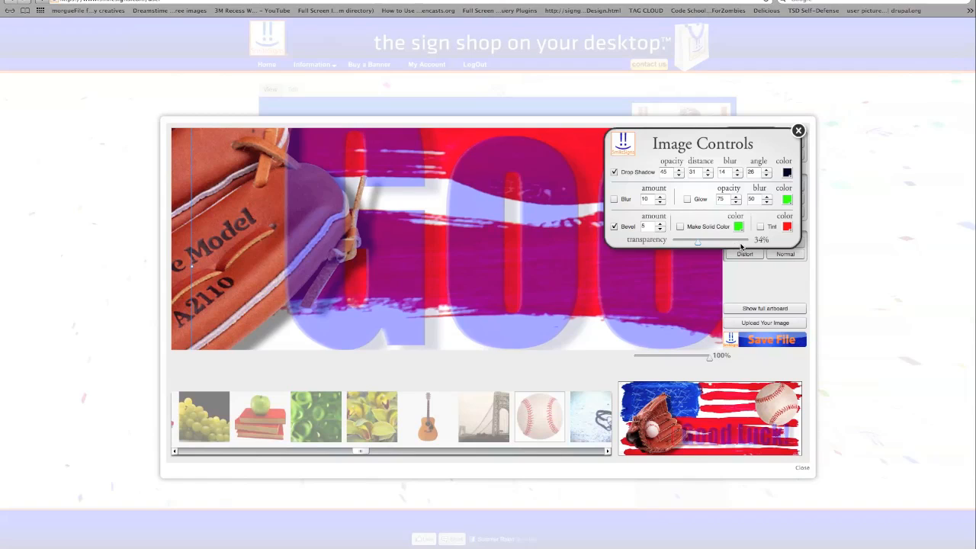
click(741, 244)
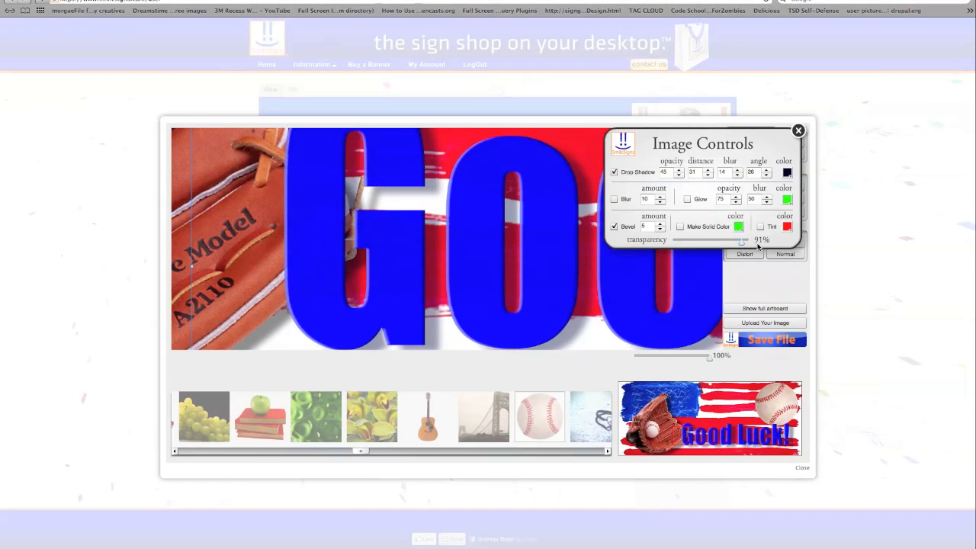
click(761, 245)
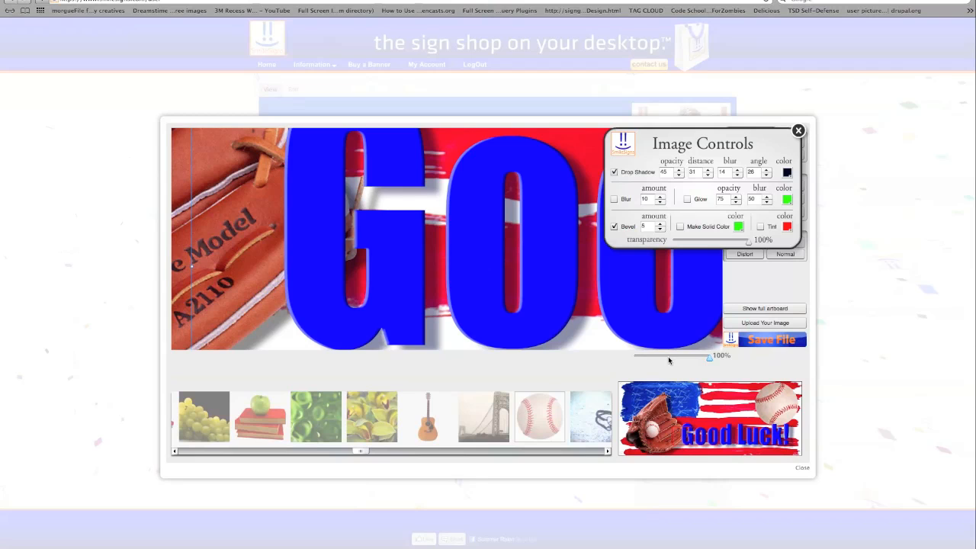
drag(665, 356, 650, 363)
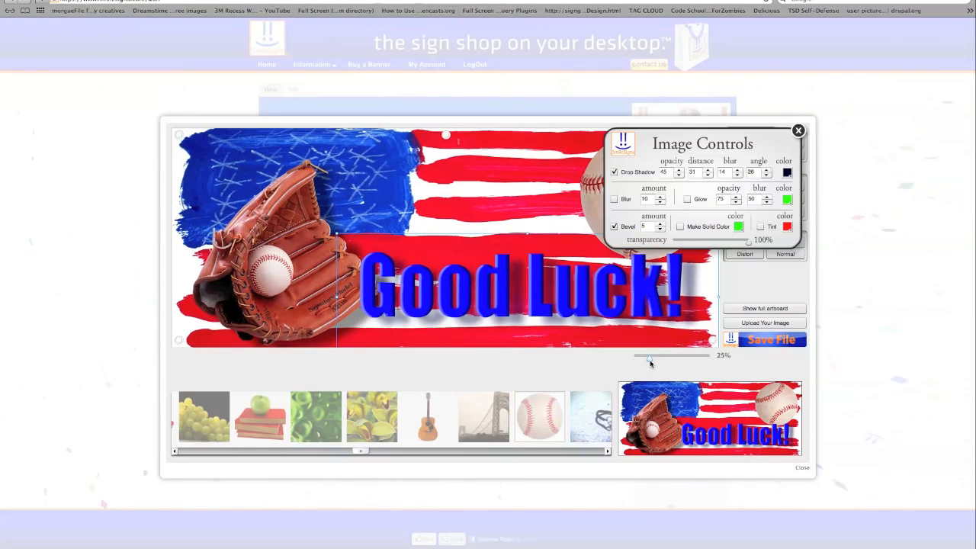
Add another text object above "Good Luck!" containing the player's first name.
click(798, 132)
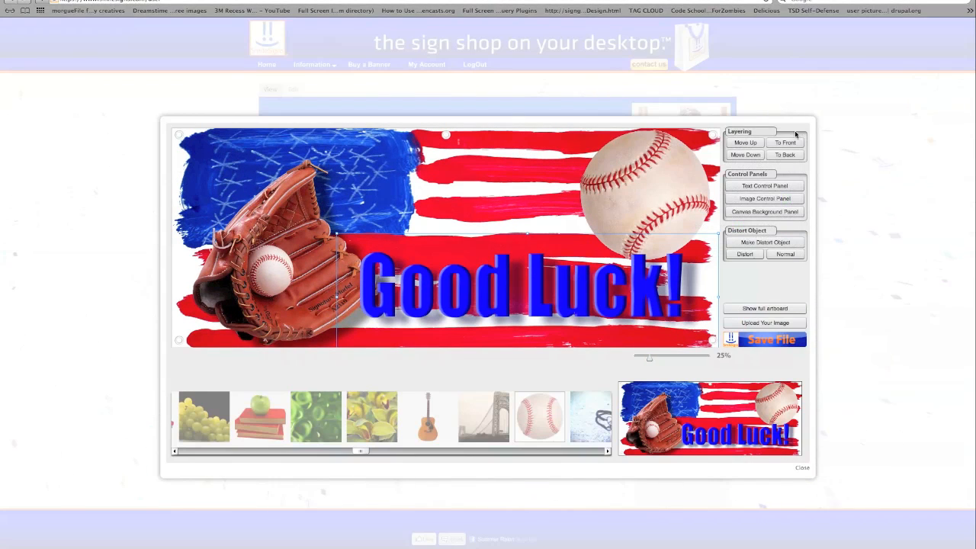
click(756, 187)
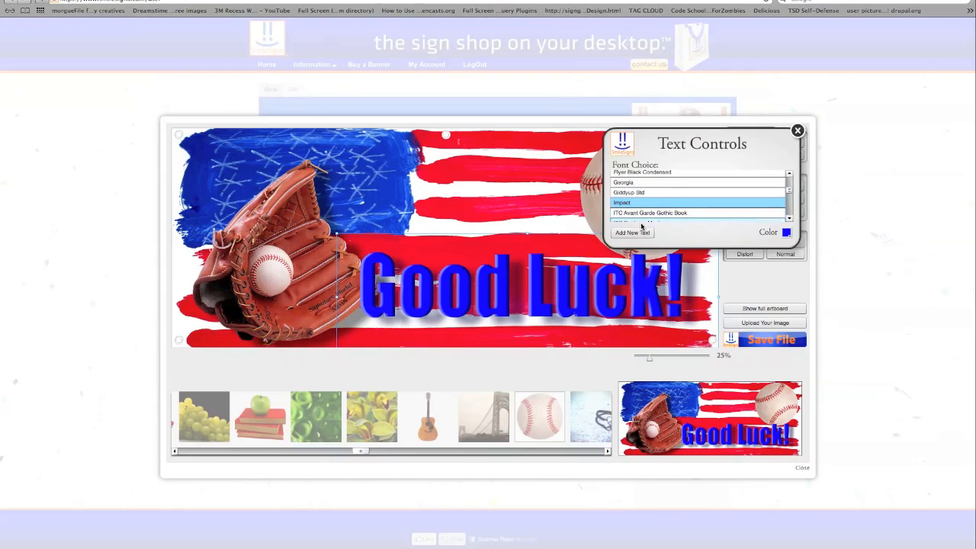
click(634, 233)
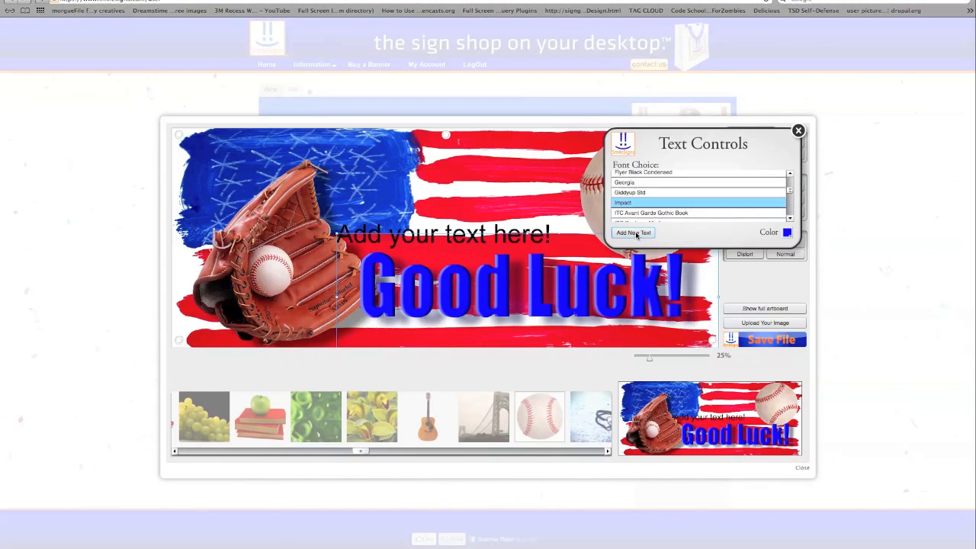
click(452, 234)
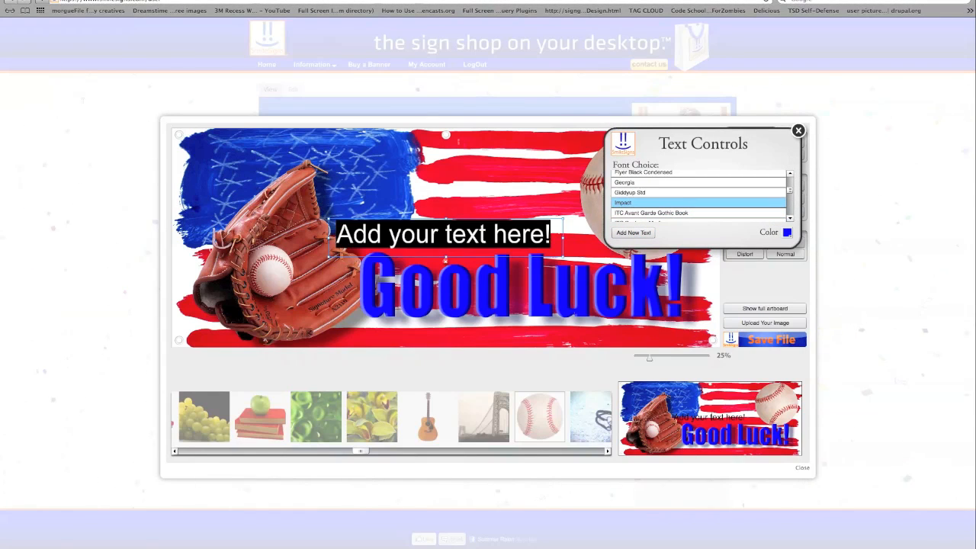
text(Johnny)
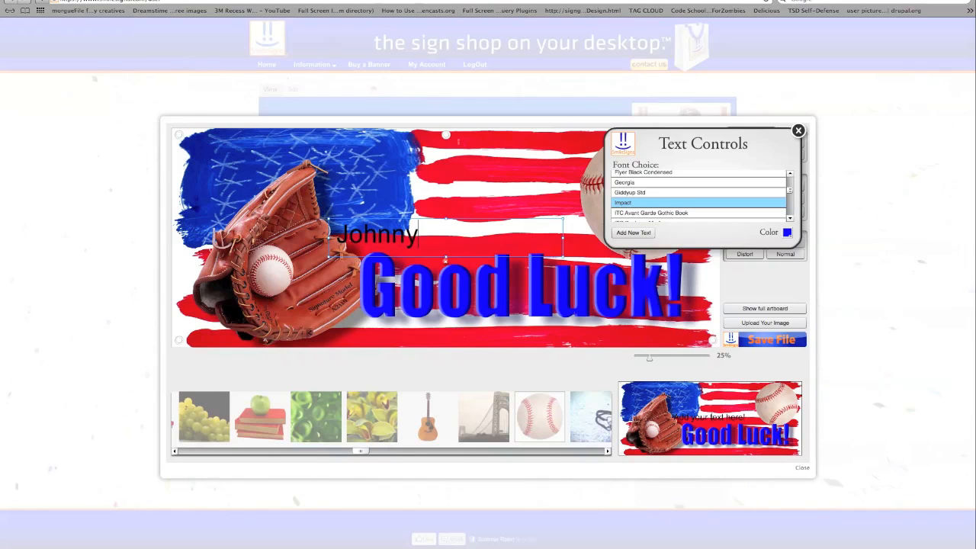
Set the first-name text in the Giddyup Std font and color it red.
click(621, 192)
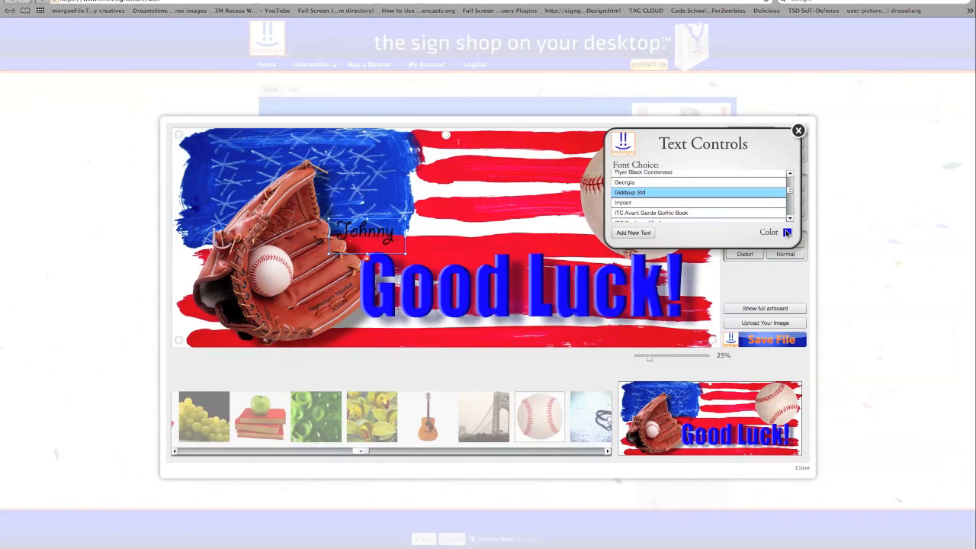
click(786, 232)
click(749, 283)
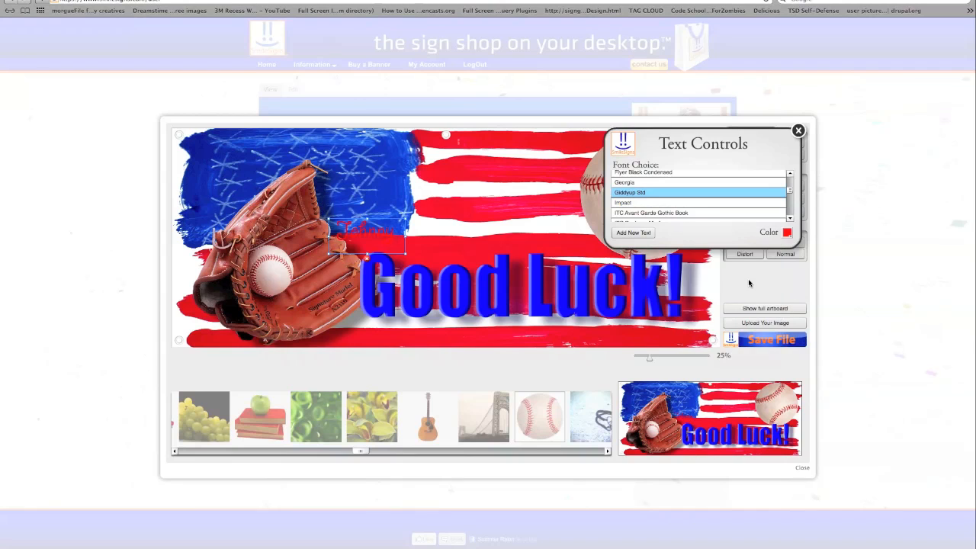
Move the first-name text onto the large baseball, tilt it upward along the stitching, and enlarge it to span the ball.
click(798, 130)
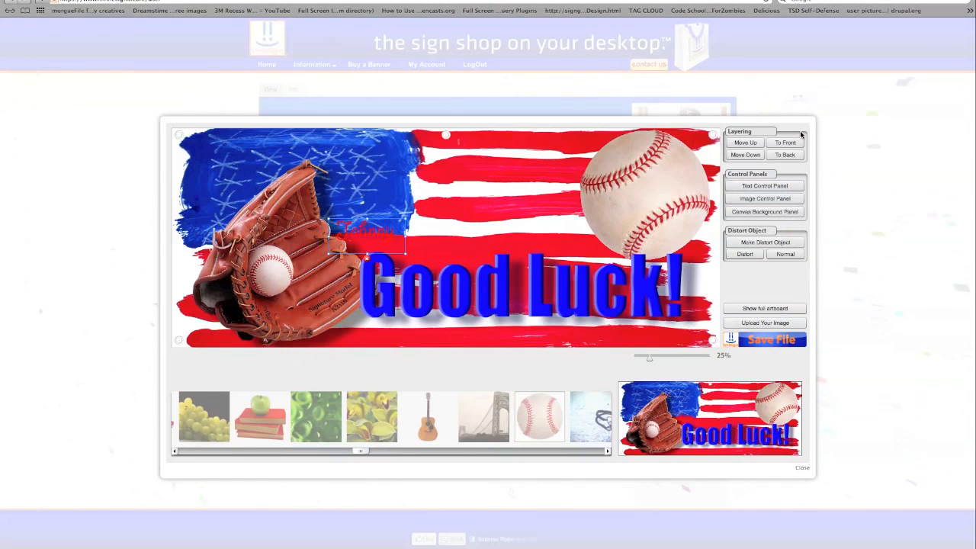
drag(405, 211, 650, 207)
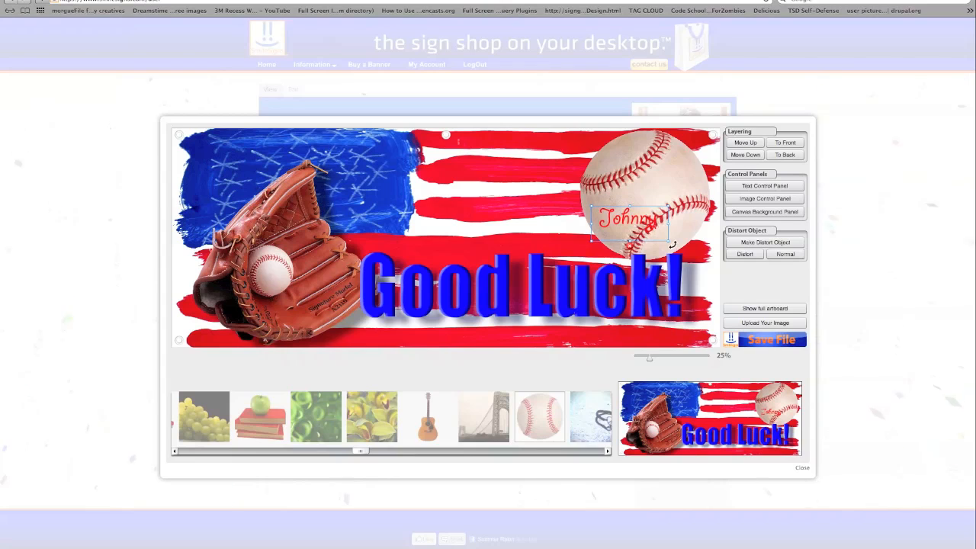
drag(672, 244, 683, 217)
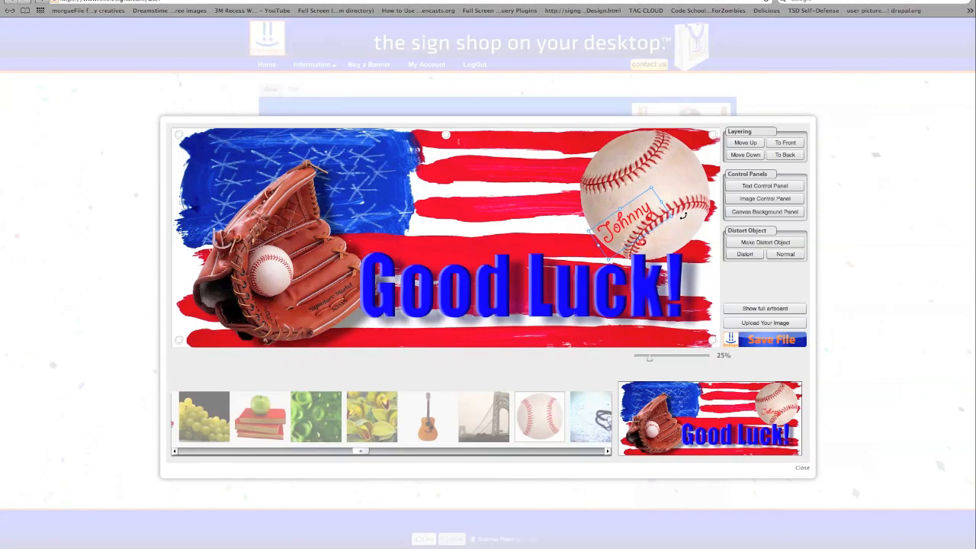
drag(660, 200, 691, 162)
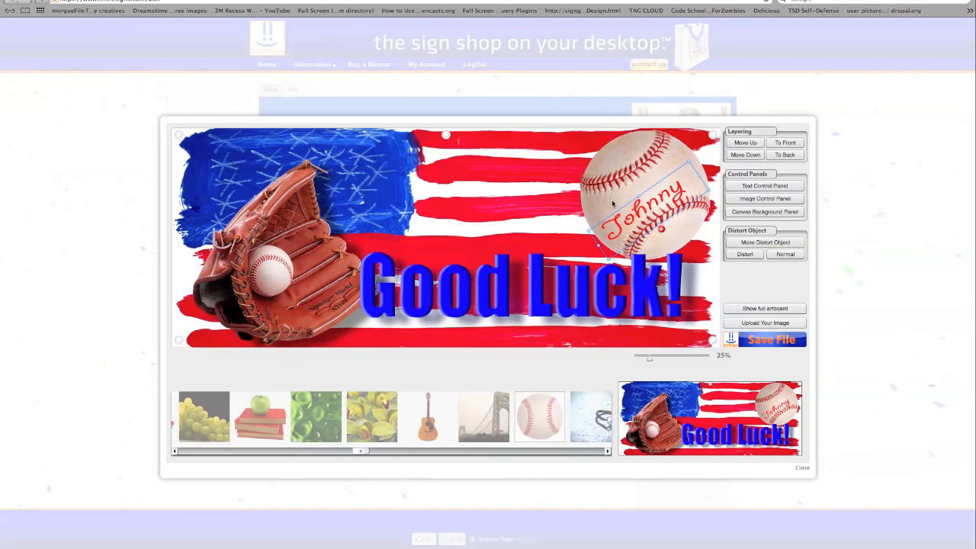
drag(638, 196, 629, 181)
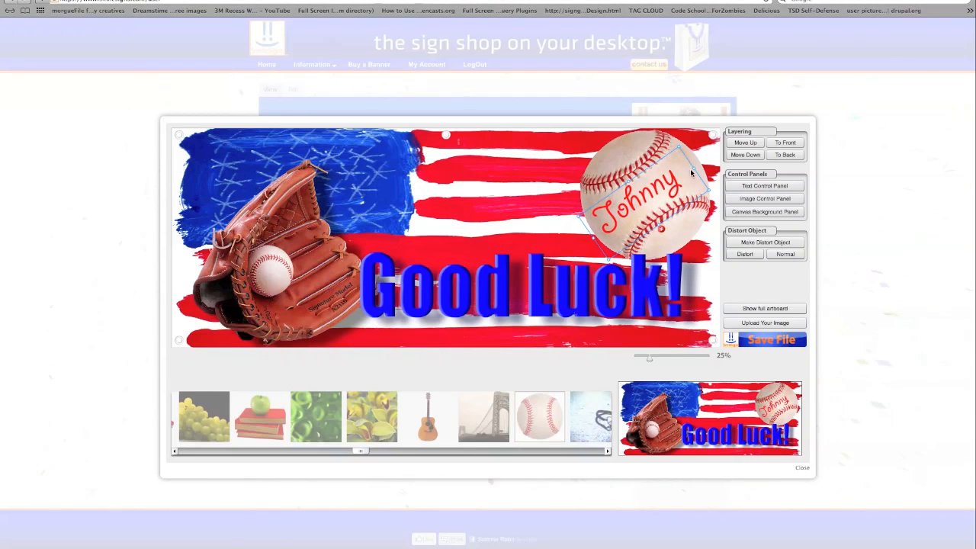
drag(694, 168, 708, 157)
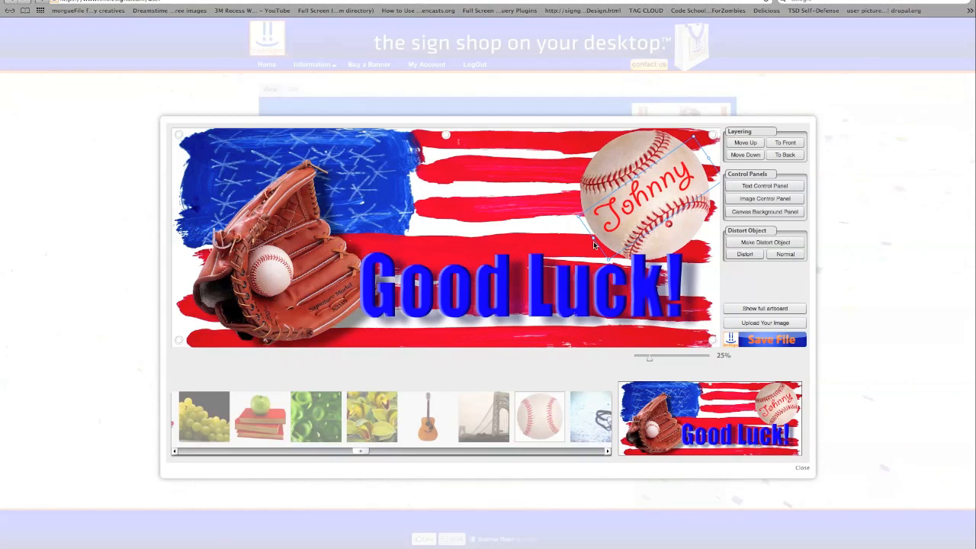
drag(595, 239, 598, 240)
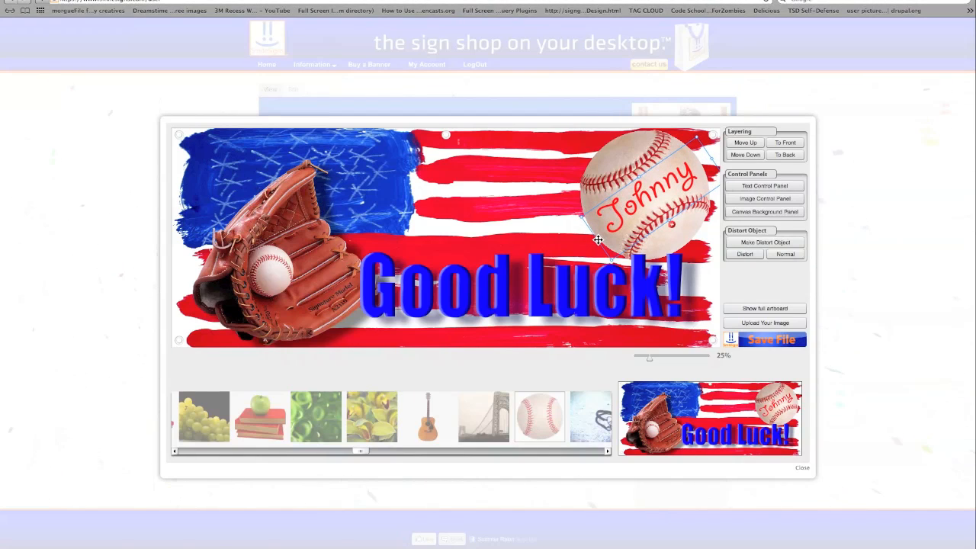
Apply a drop shadow and a bevel with amount 3 to the first-name text on the baseball.
click(767, 199)
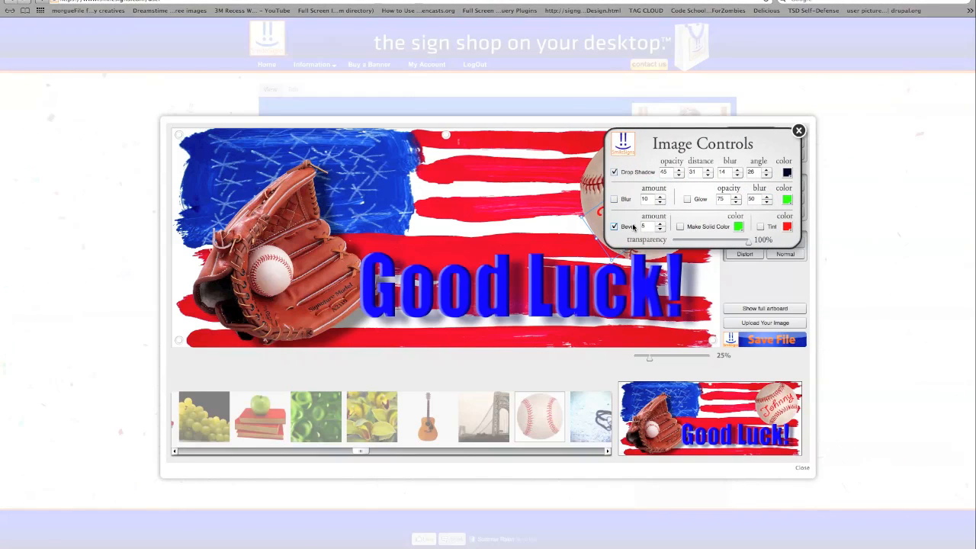
click(636, 173)
click(675, 360)
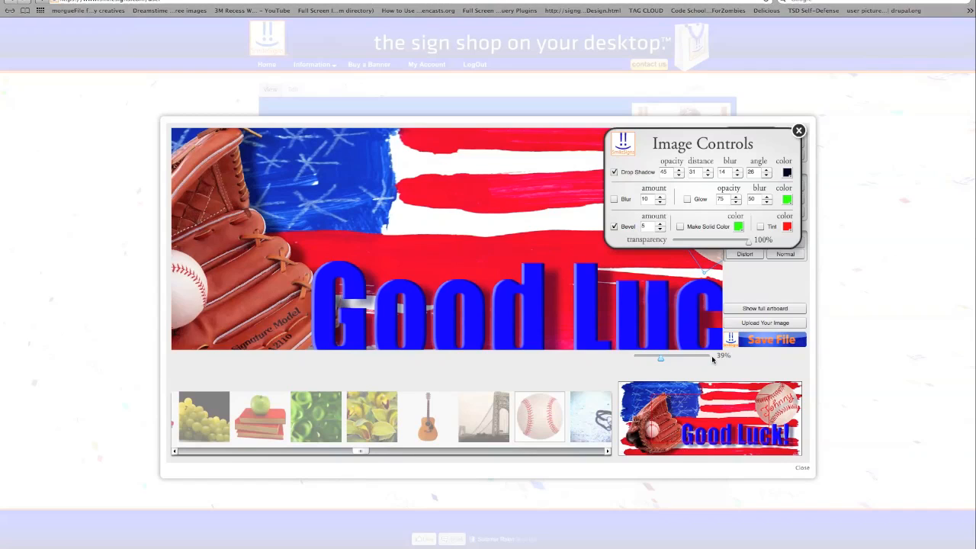
click(713, 360)
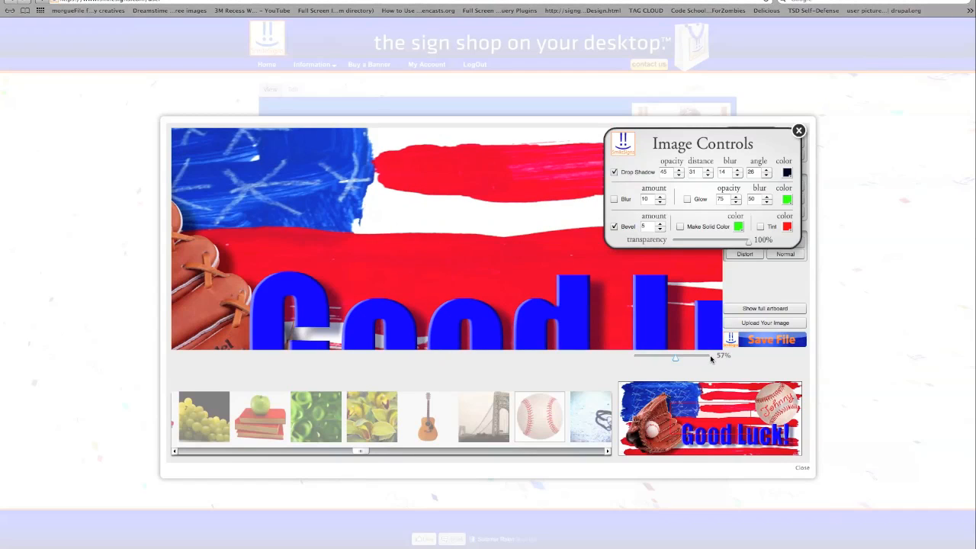
click(712, 359)
drag(733, 419, 779, 409)
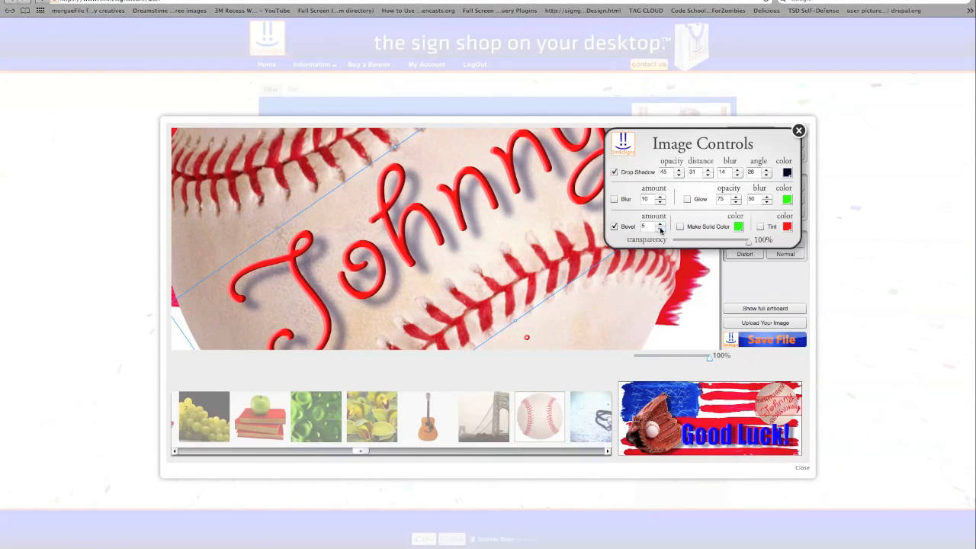
click(660, 229)
click(660, 230)
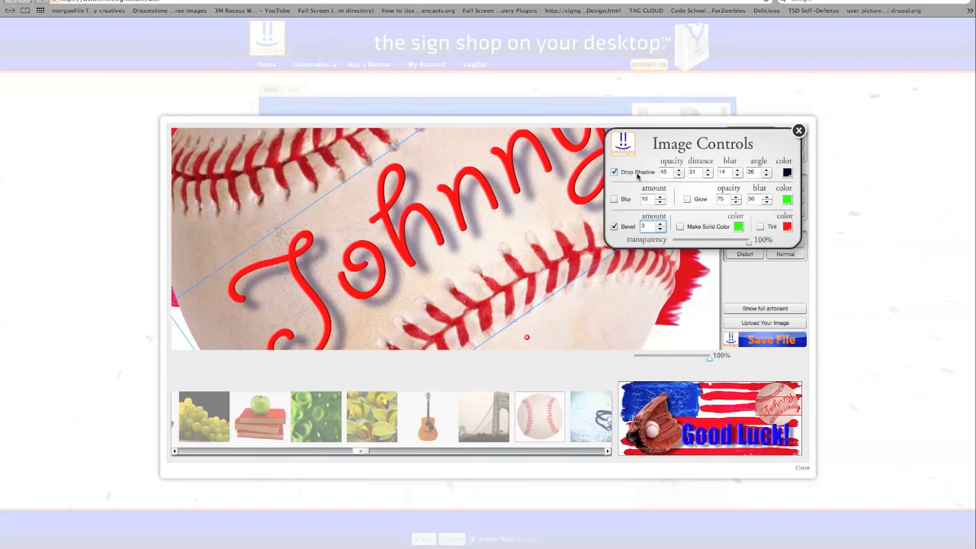
Reduce the first-name text's drop shadow distance to 6.
click(708, 174)
click(707, 174)
click(707, 175)
click(707, 175)
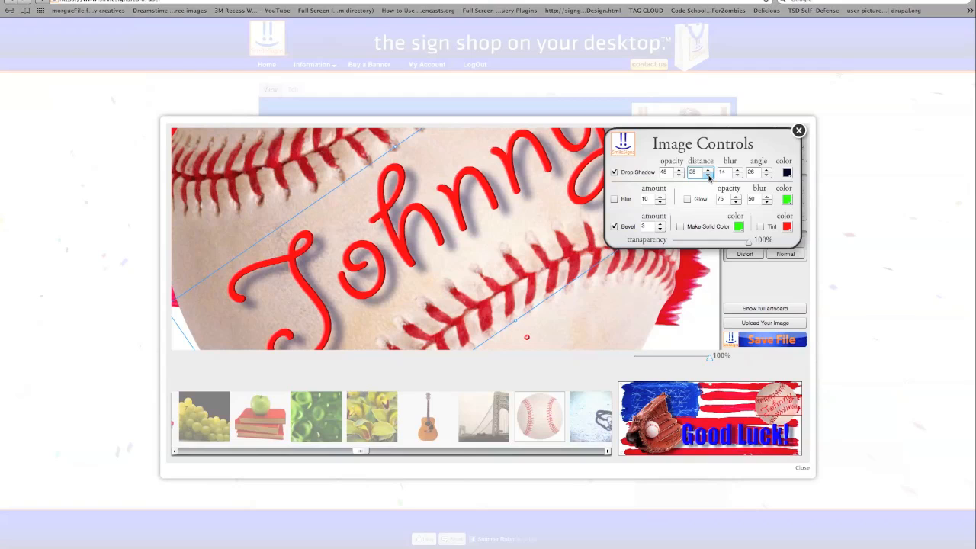
click(707, 175)
click(707, 175)
click(707, 176)
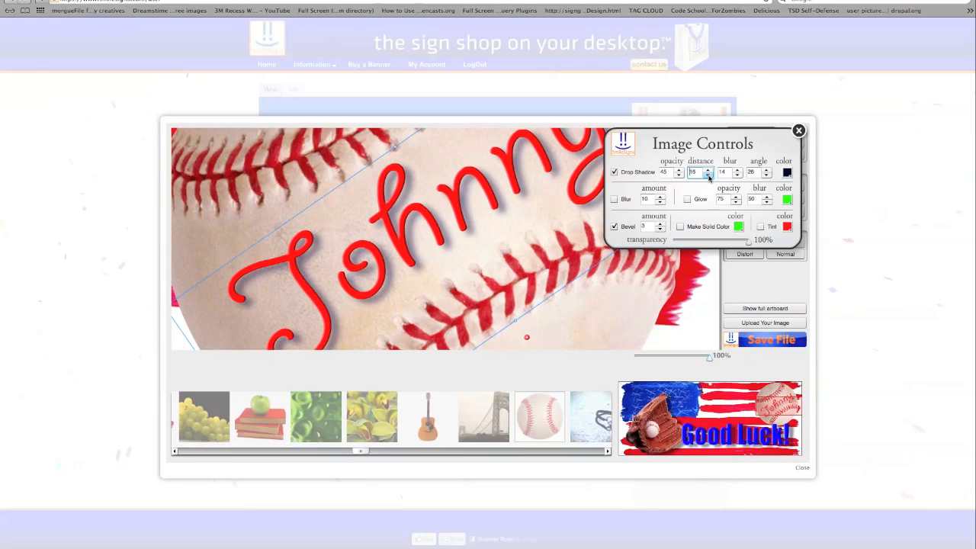
click(708, 176)
click(708, 175)
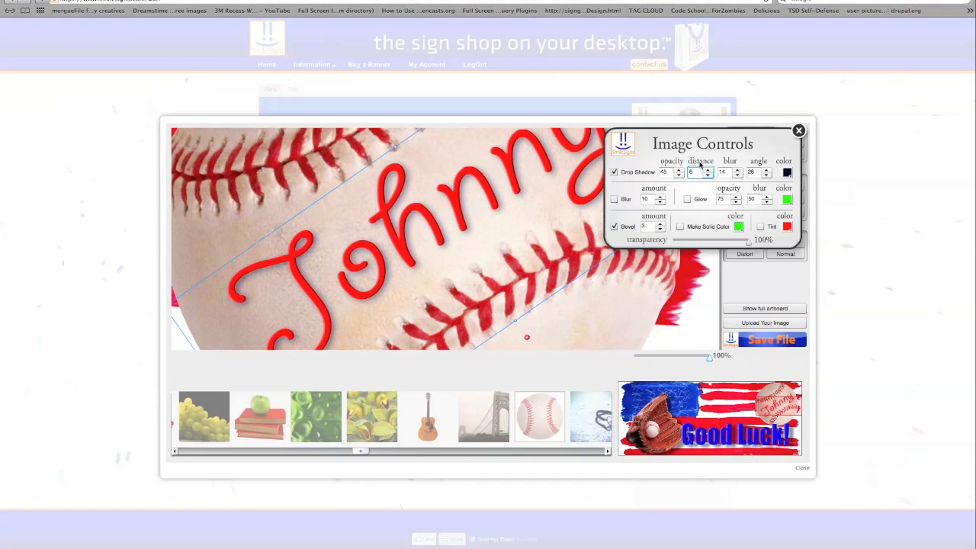
Try stronger bevel amounts such as 5 and 7 on the first-name text, and set the amount to 4.
click(661, 223)
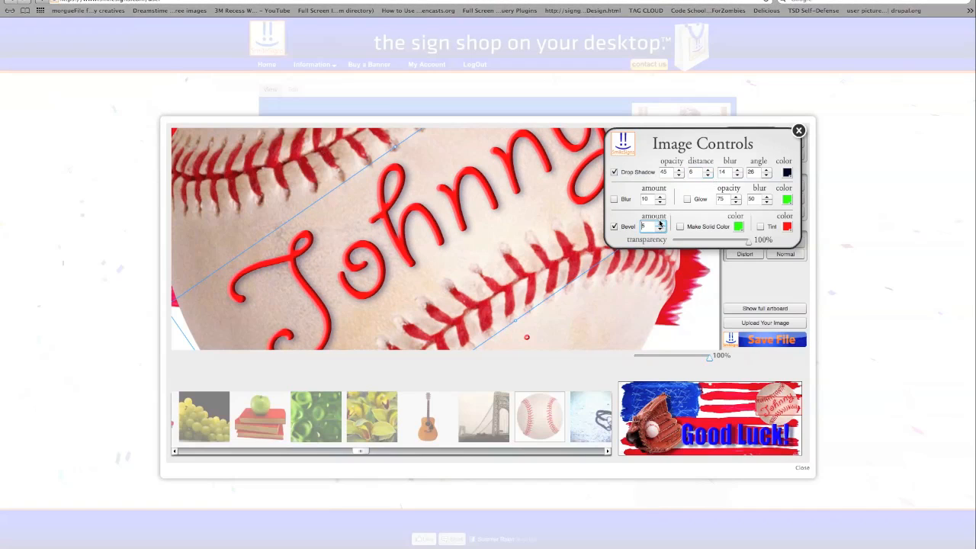
click(660, 224)
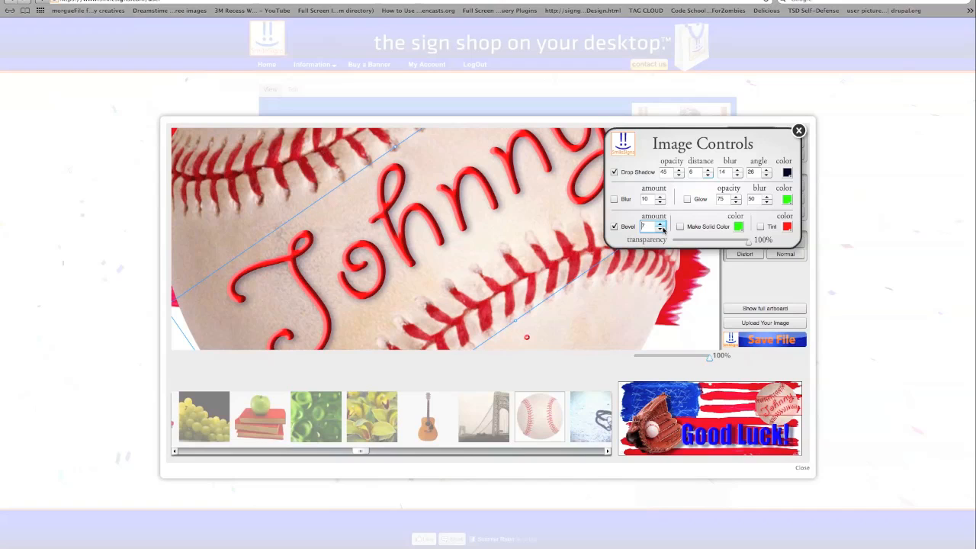
click(660, 225)
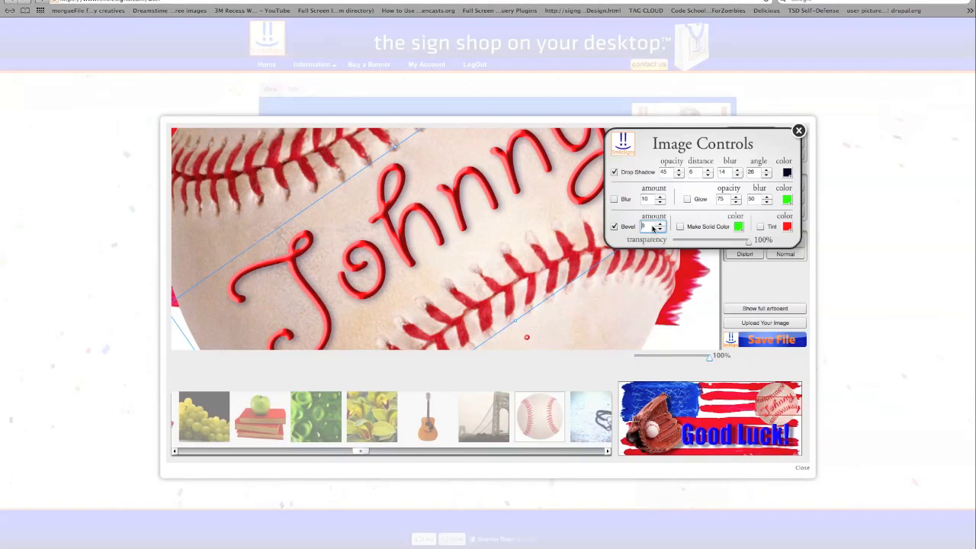
text(4)
key(Tab)
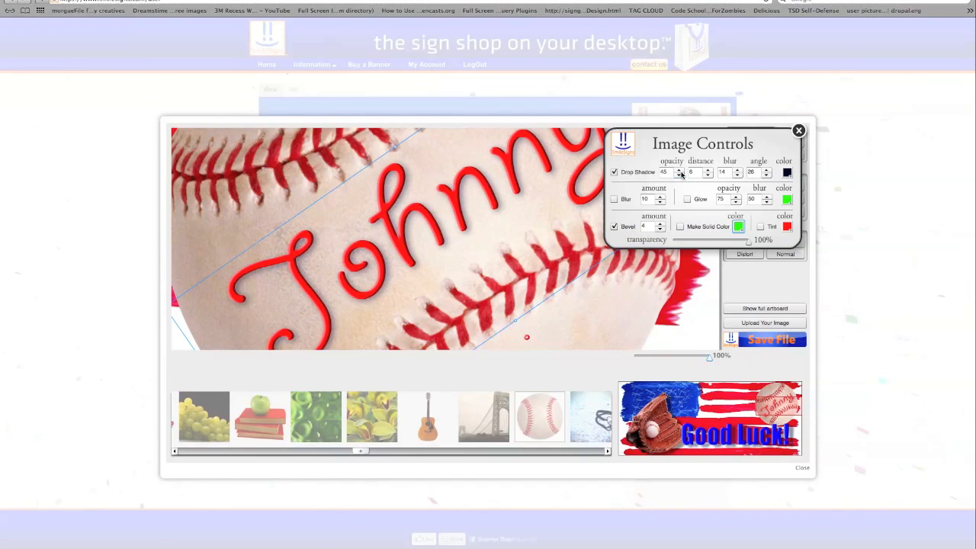
Raise the first-name text's drop shadow opacity to just under 60 and toggle the shadow off and on to compare.
click(678, 170)
click(678, 170)
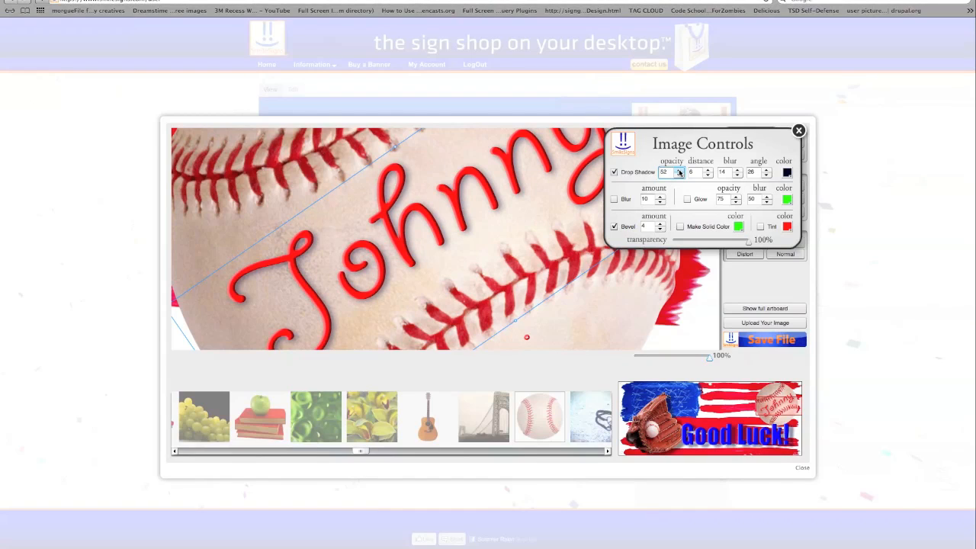
click(679, 170)
click(678, 170)
click(678, 170)
click(614, 172)
click(614, 174)
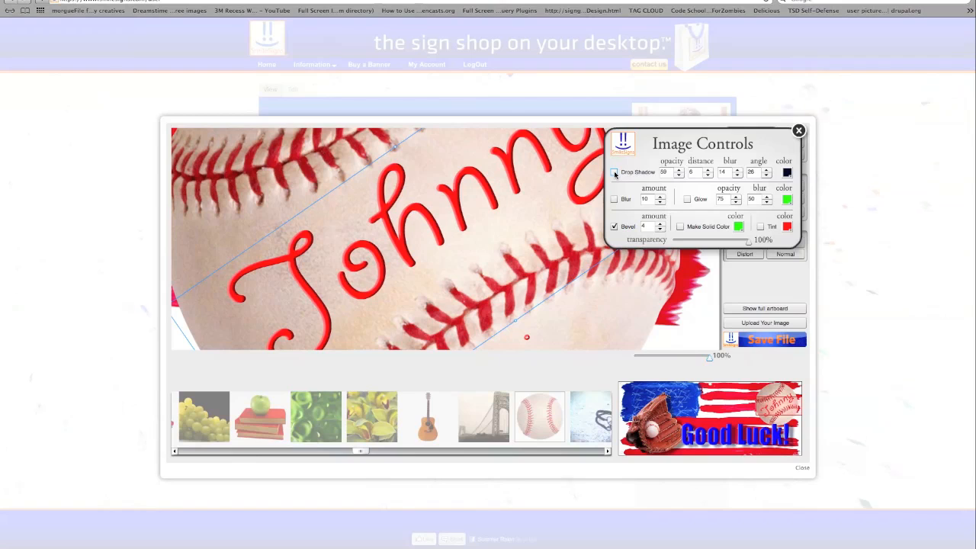
click(614, 173)
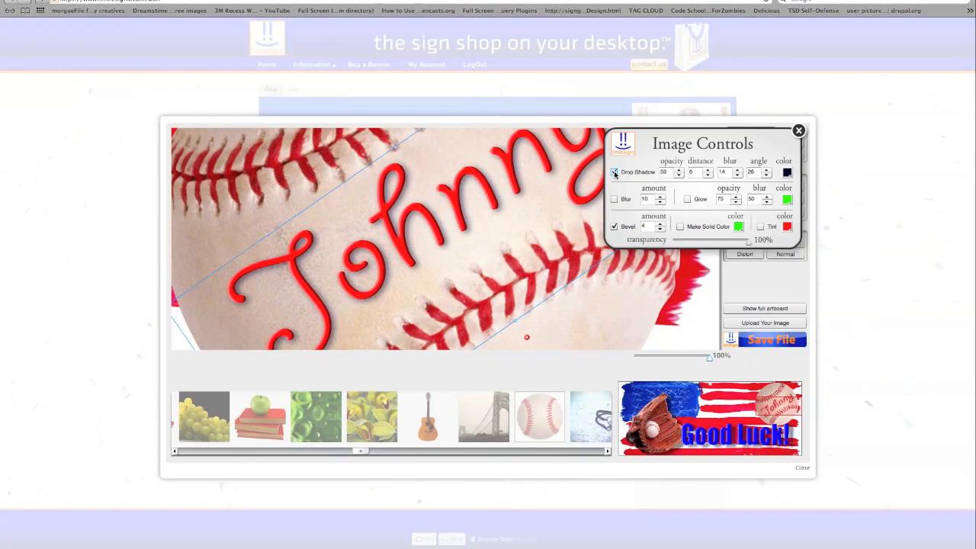
click(799, 131)
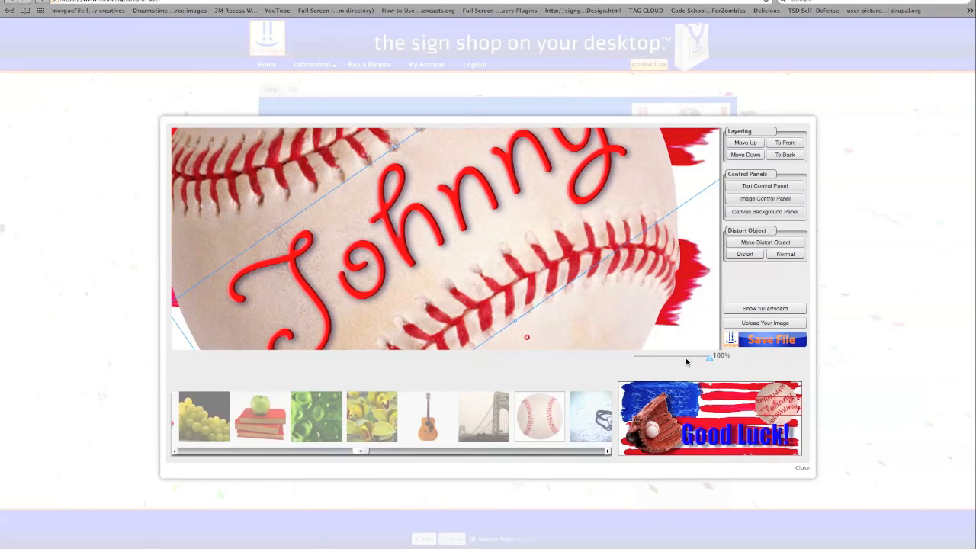
Enlarge the large baseball image so it extends behind the "Good Luck!" text, keeping the first name centered on it.
drag(686, 359, 650, 363)
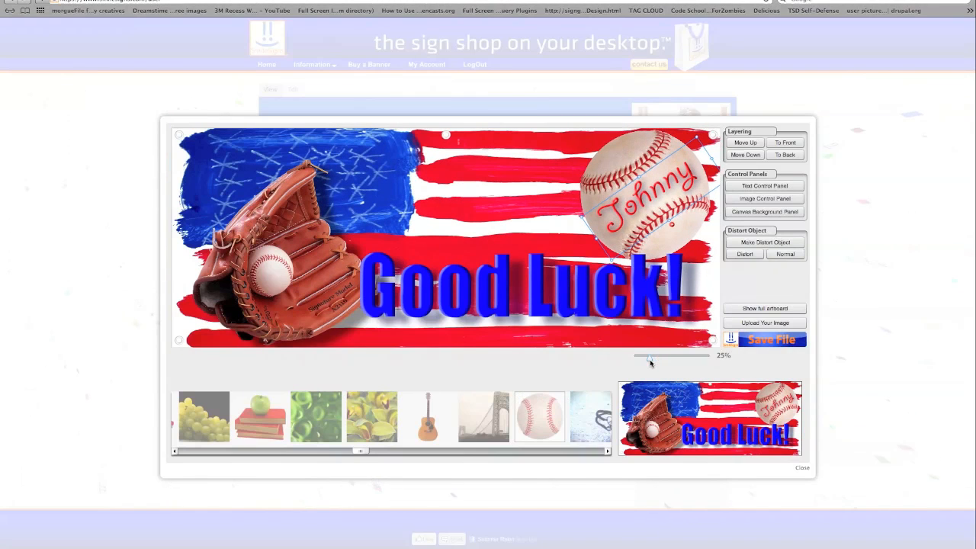
drag(647, 363, 647, 363)
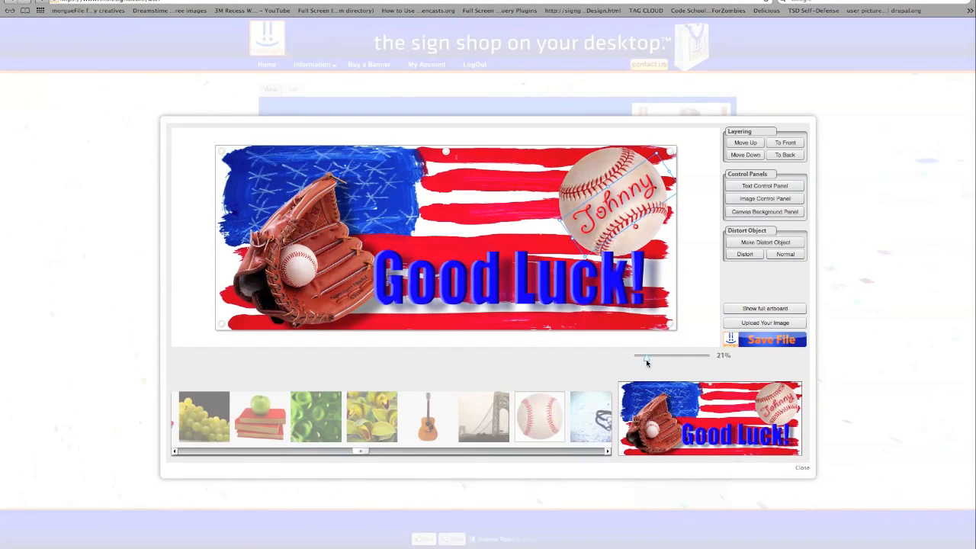
click(595, 171)
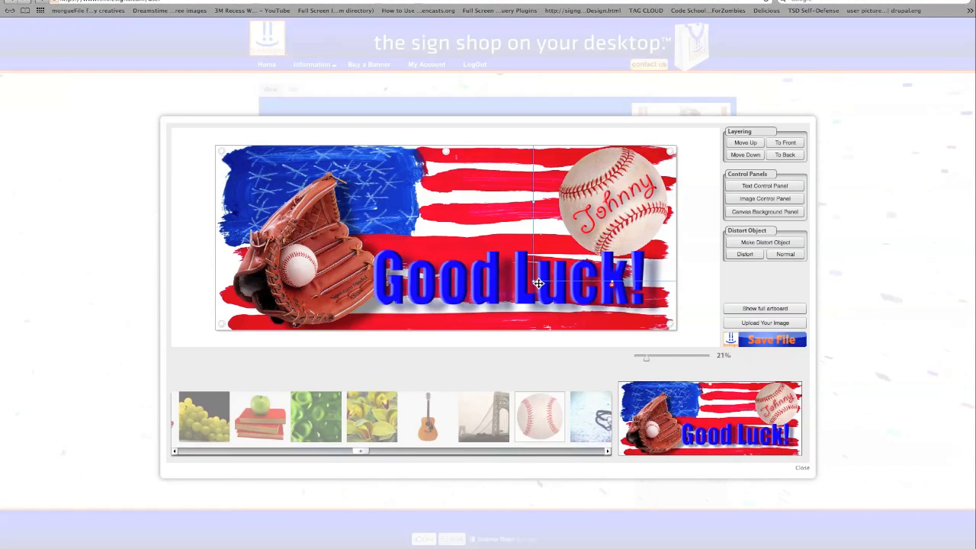
drag(533, 283, 485, 300)
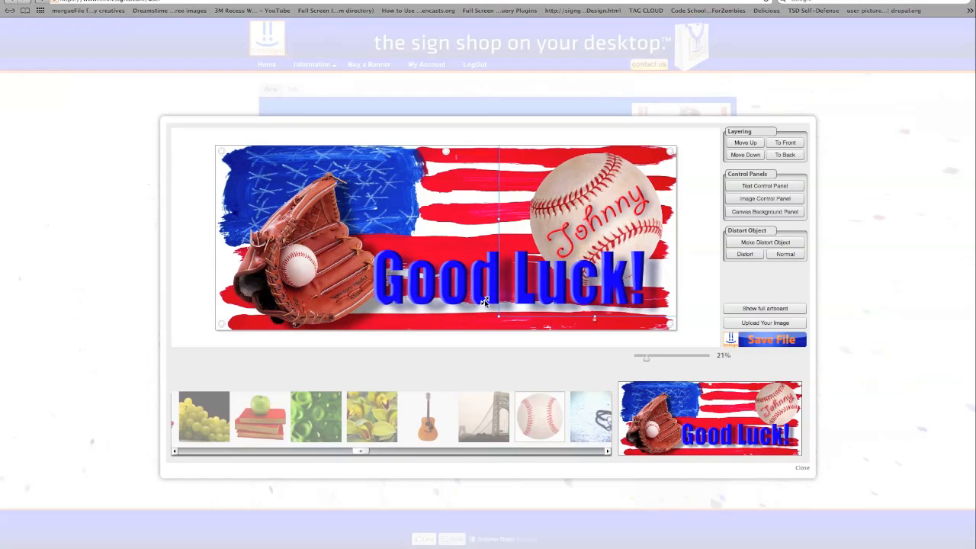
drag(491, 317, 497, 319)
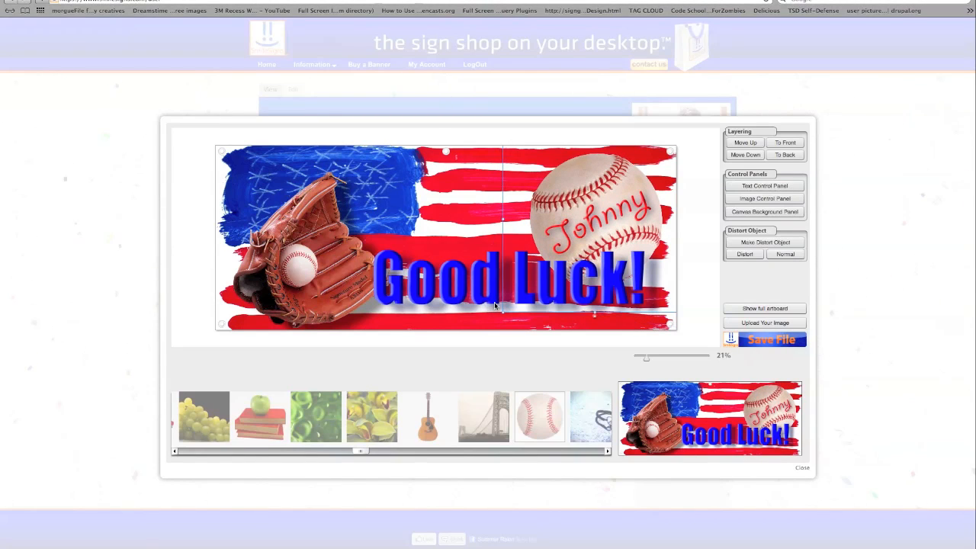
drag(500, 311, 493, 317)
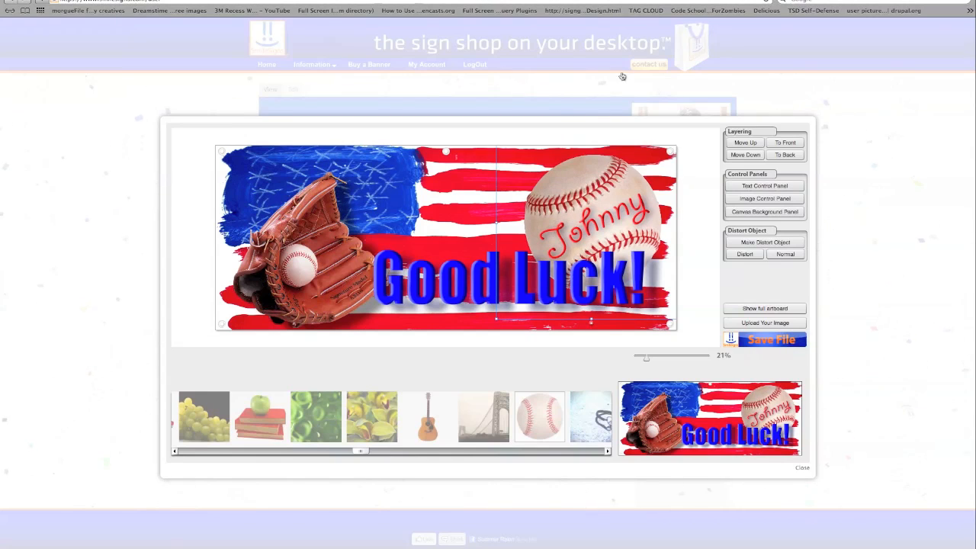
Enlarge the baseball glove image slightly and shift it toward the banner's upper-left corner.
click(306, 221)
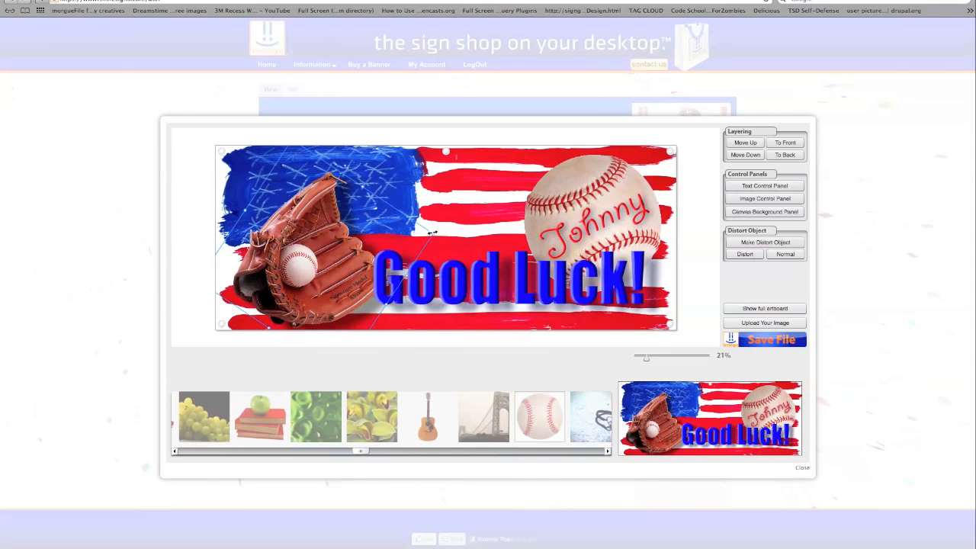
drag(433, 233, 460, 227)
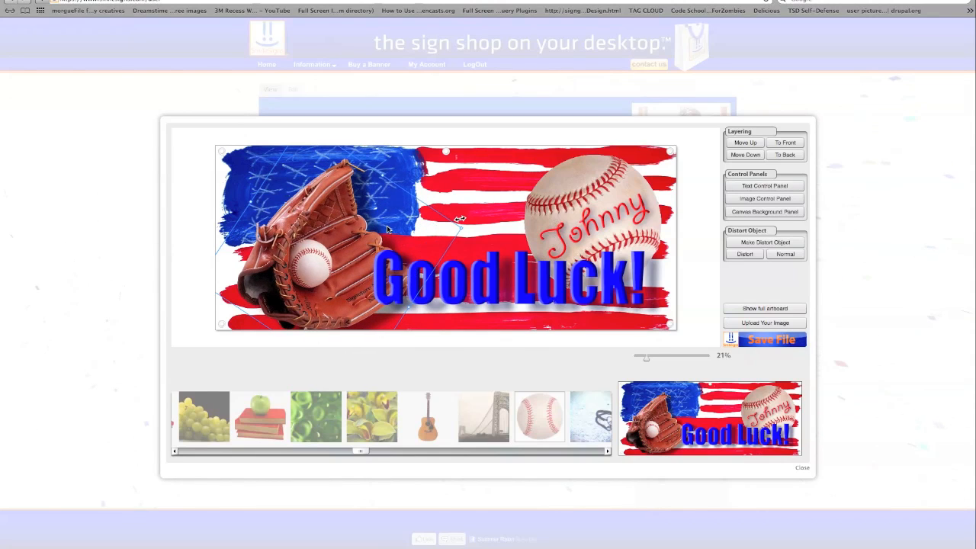
drag(334, 238, 323, 228)
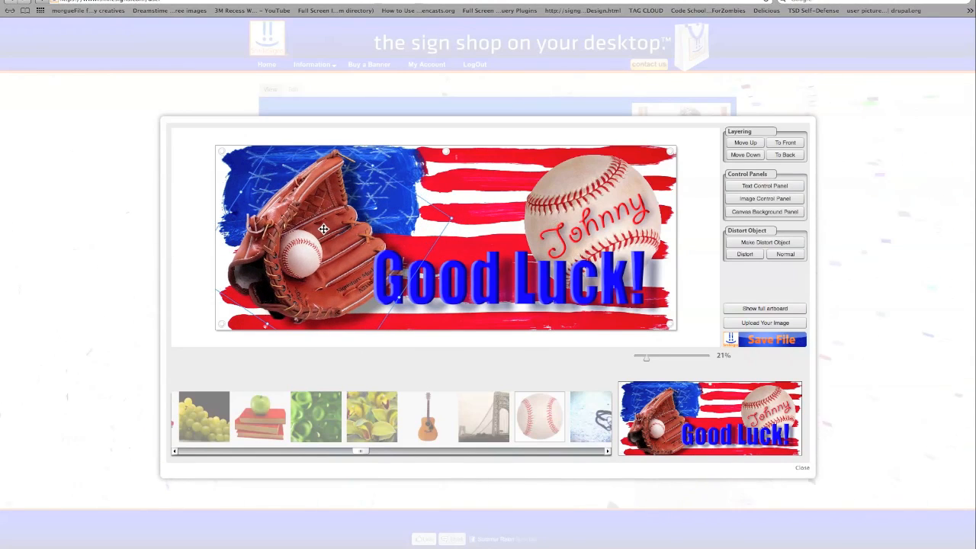